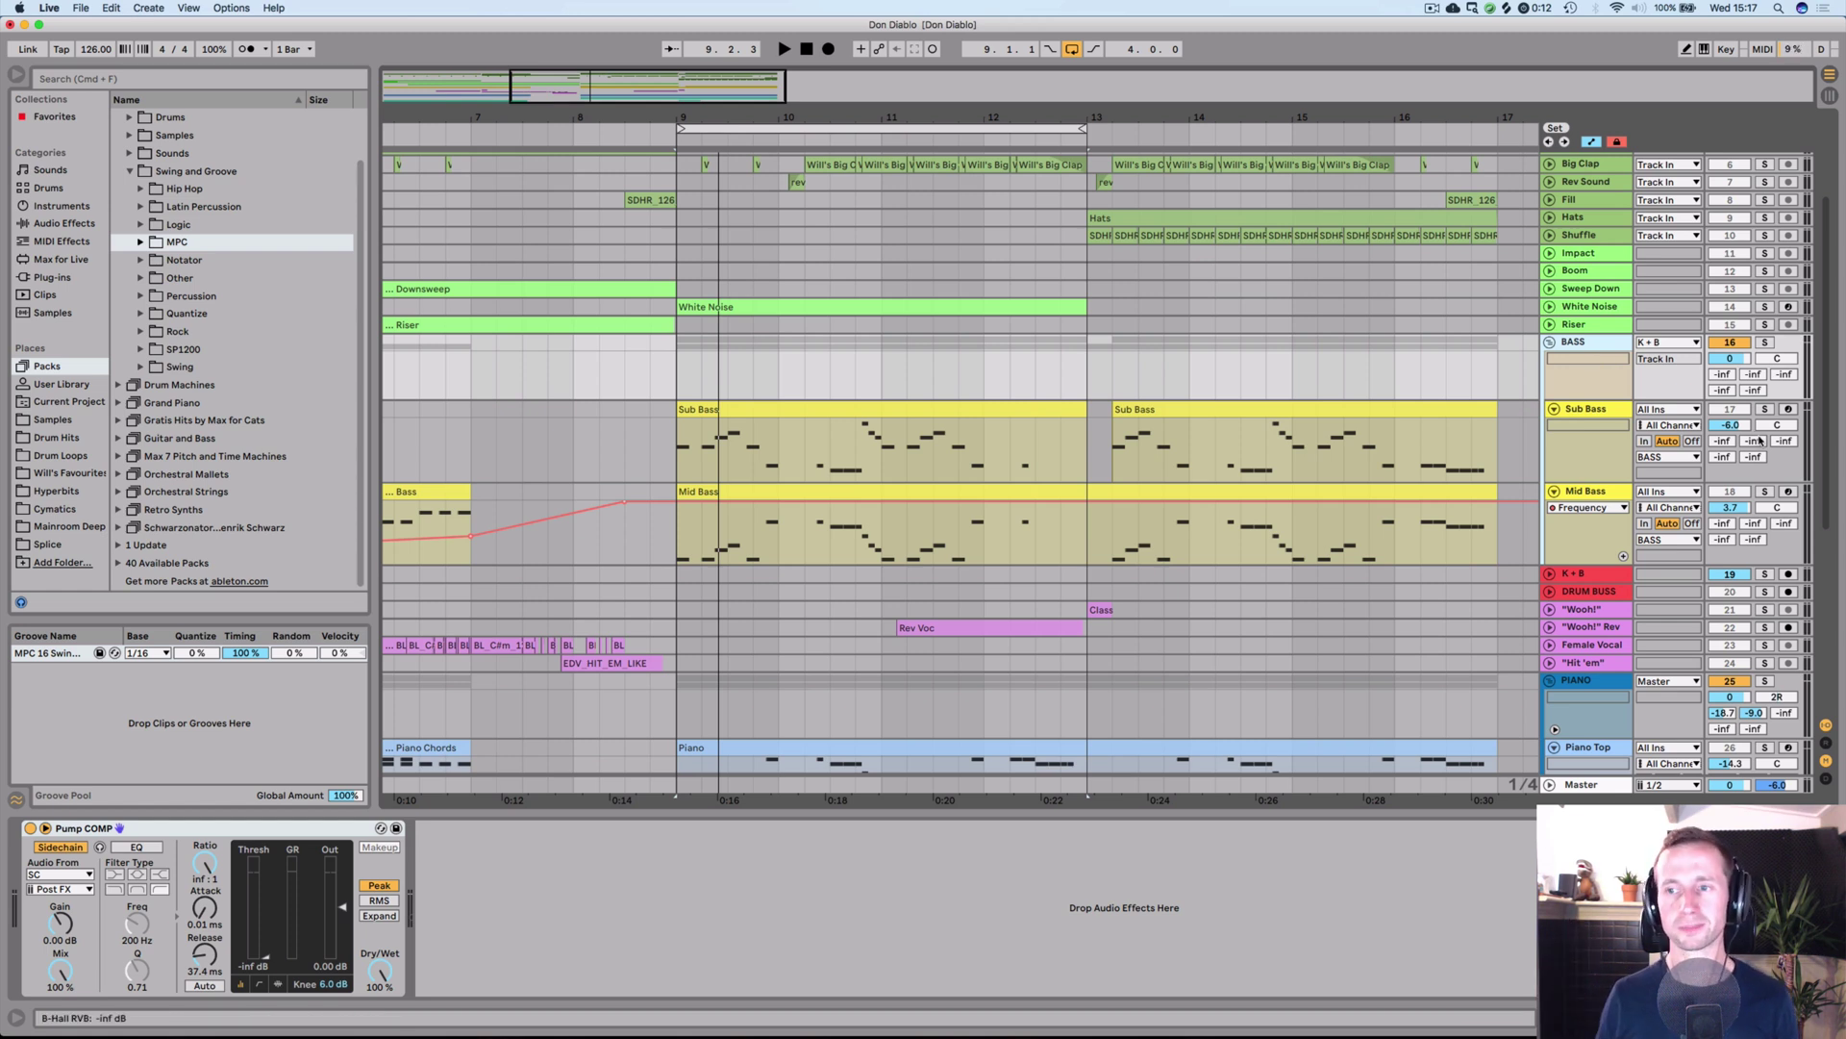
- Solo the Sub Bass track and play back the section from bar 9
left_click(1774, 408)
key("space")
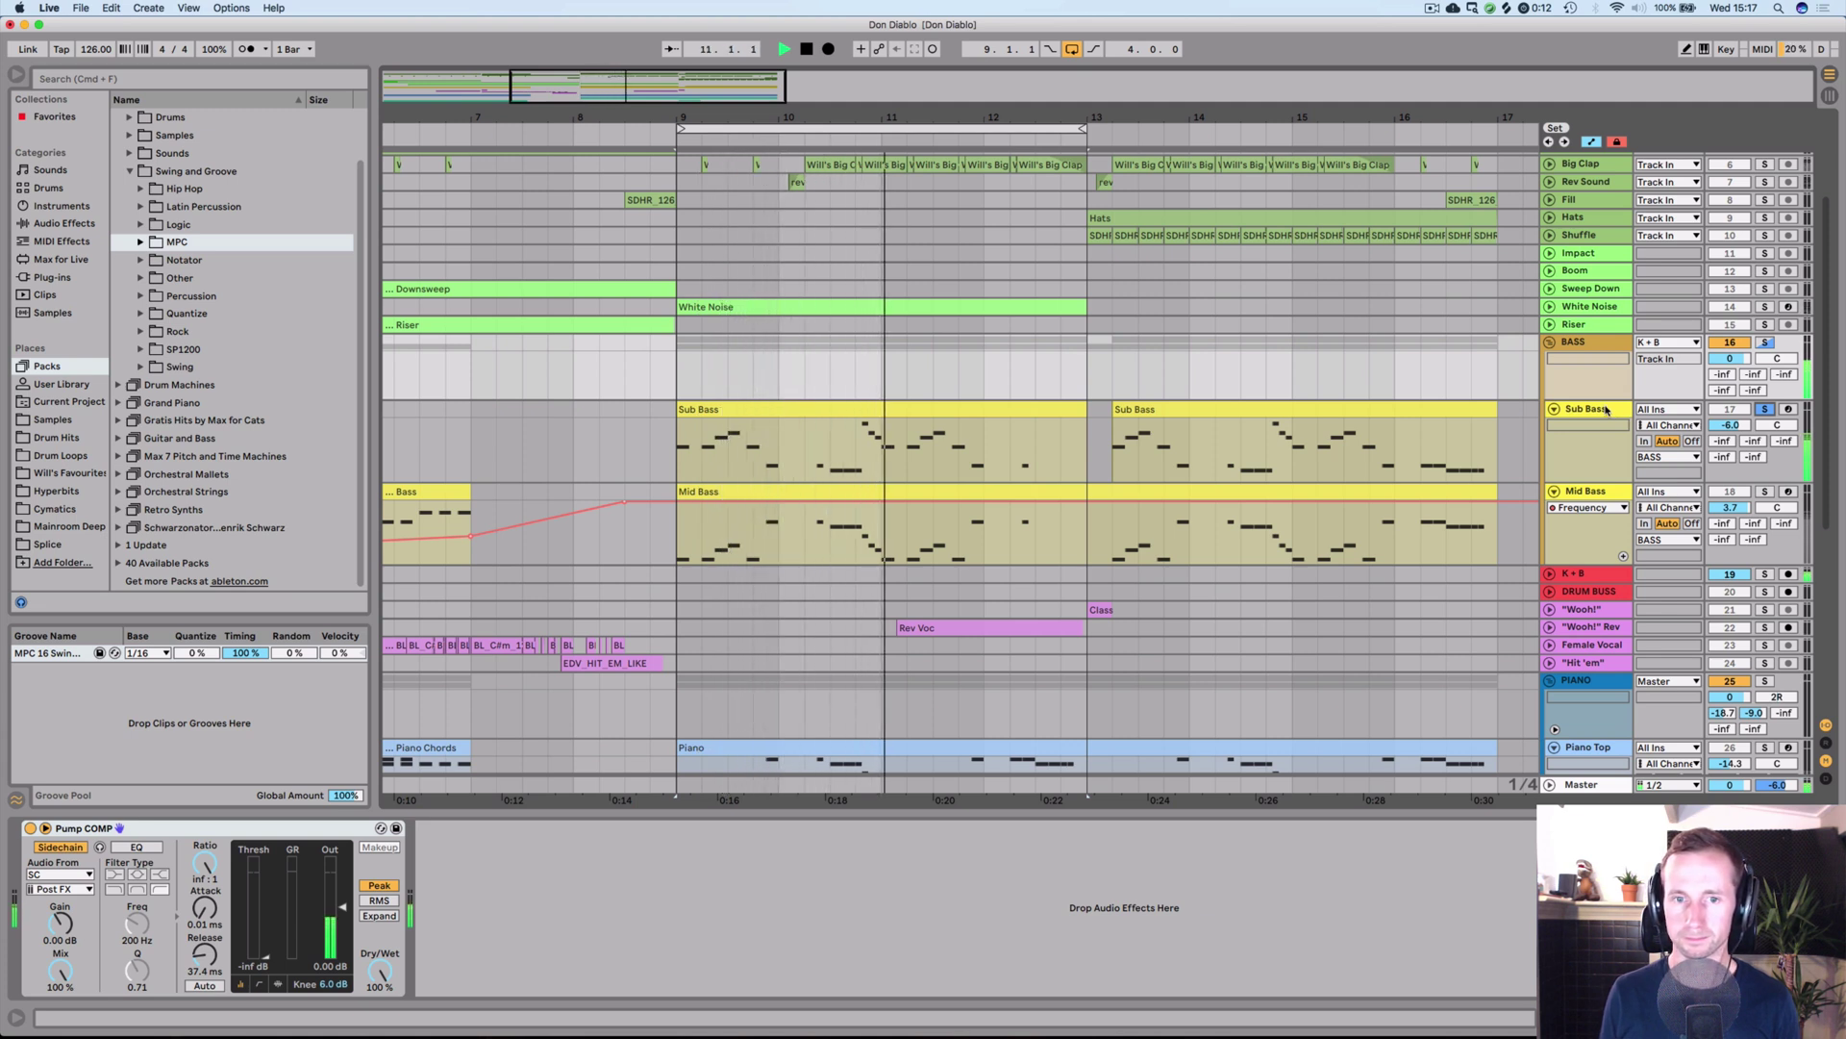
left_click(797, 405)
key("space")
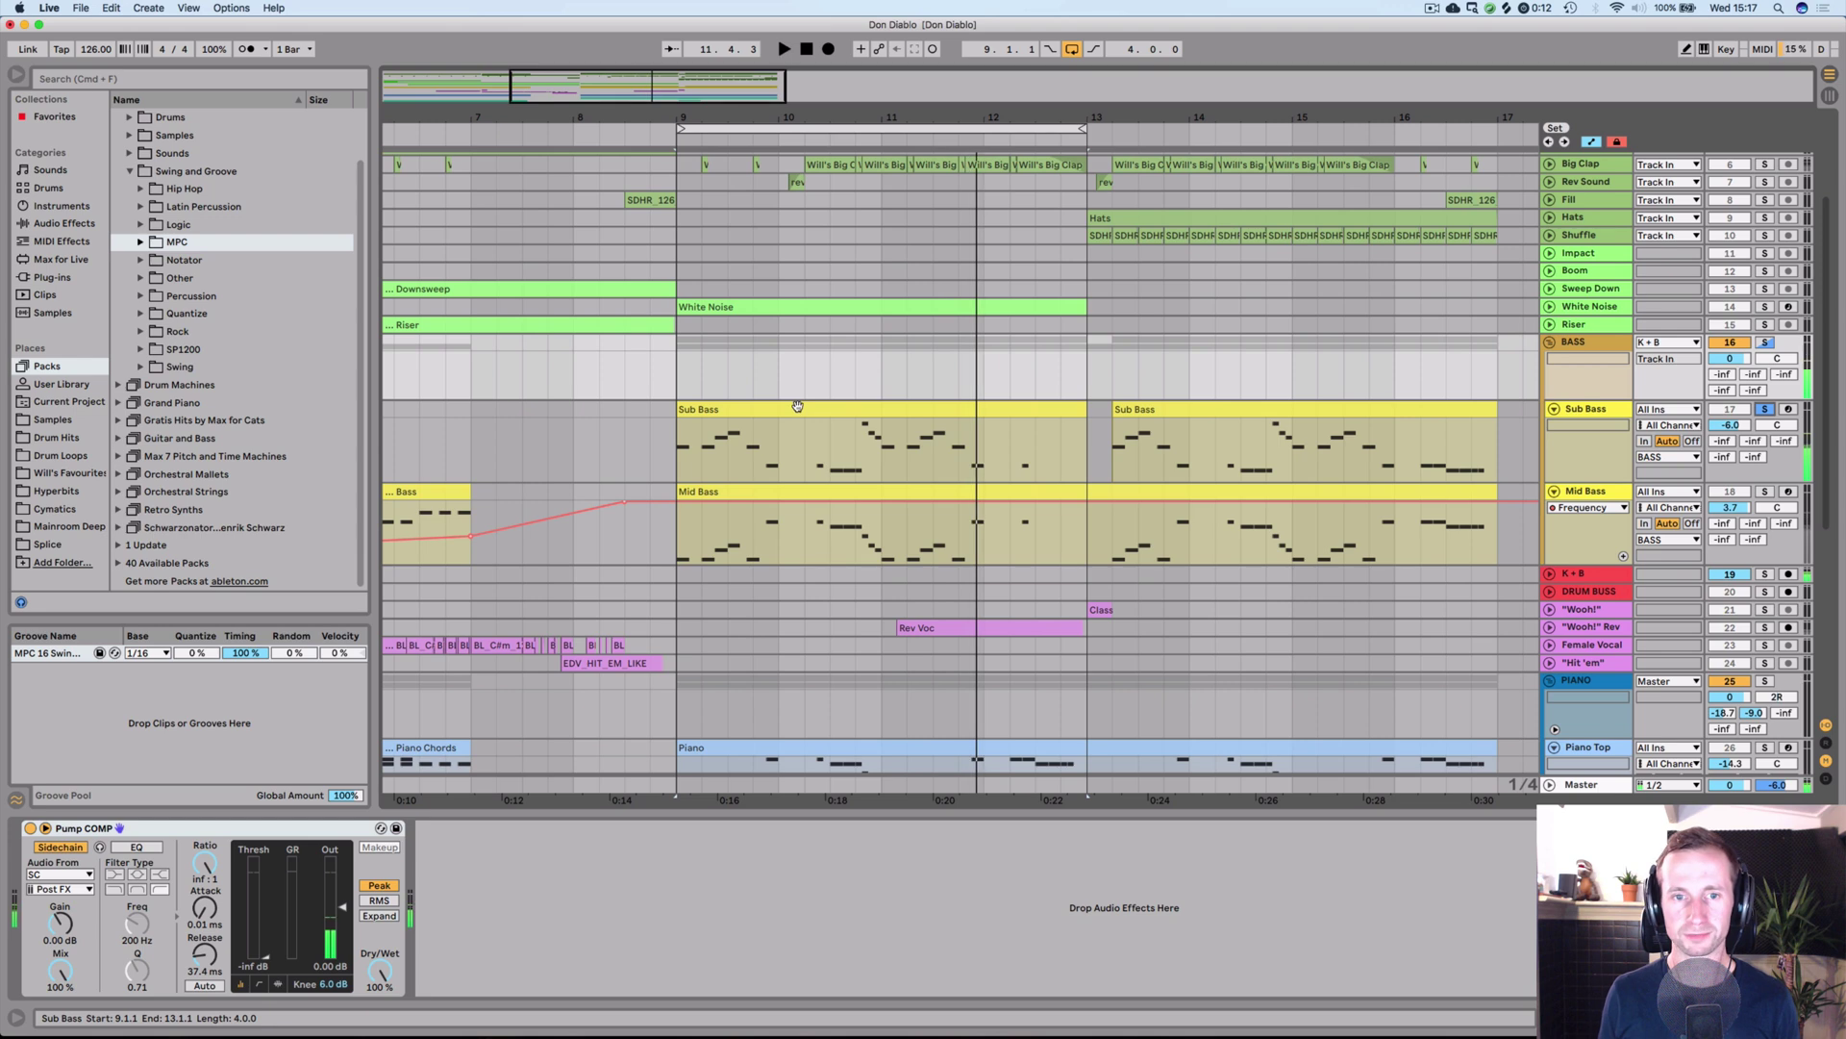
- Open the first Sub Bass clip, try raising the low F#0 and F0 notes in bars 1–2 by an octave, and play it back
double_click(797, 405)
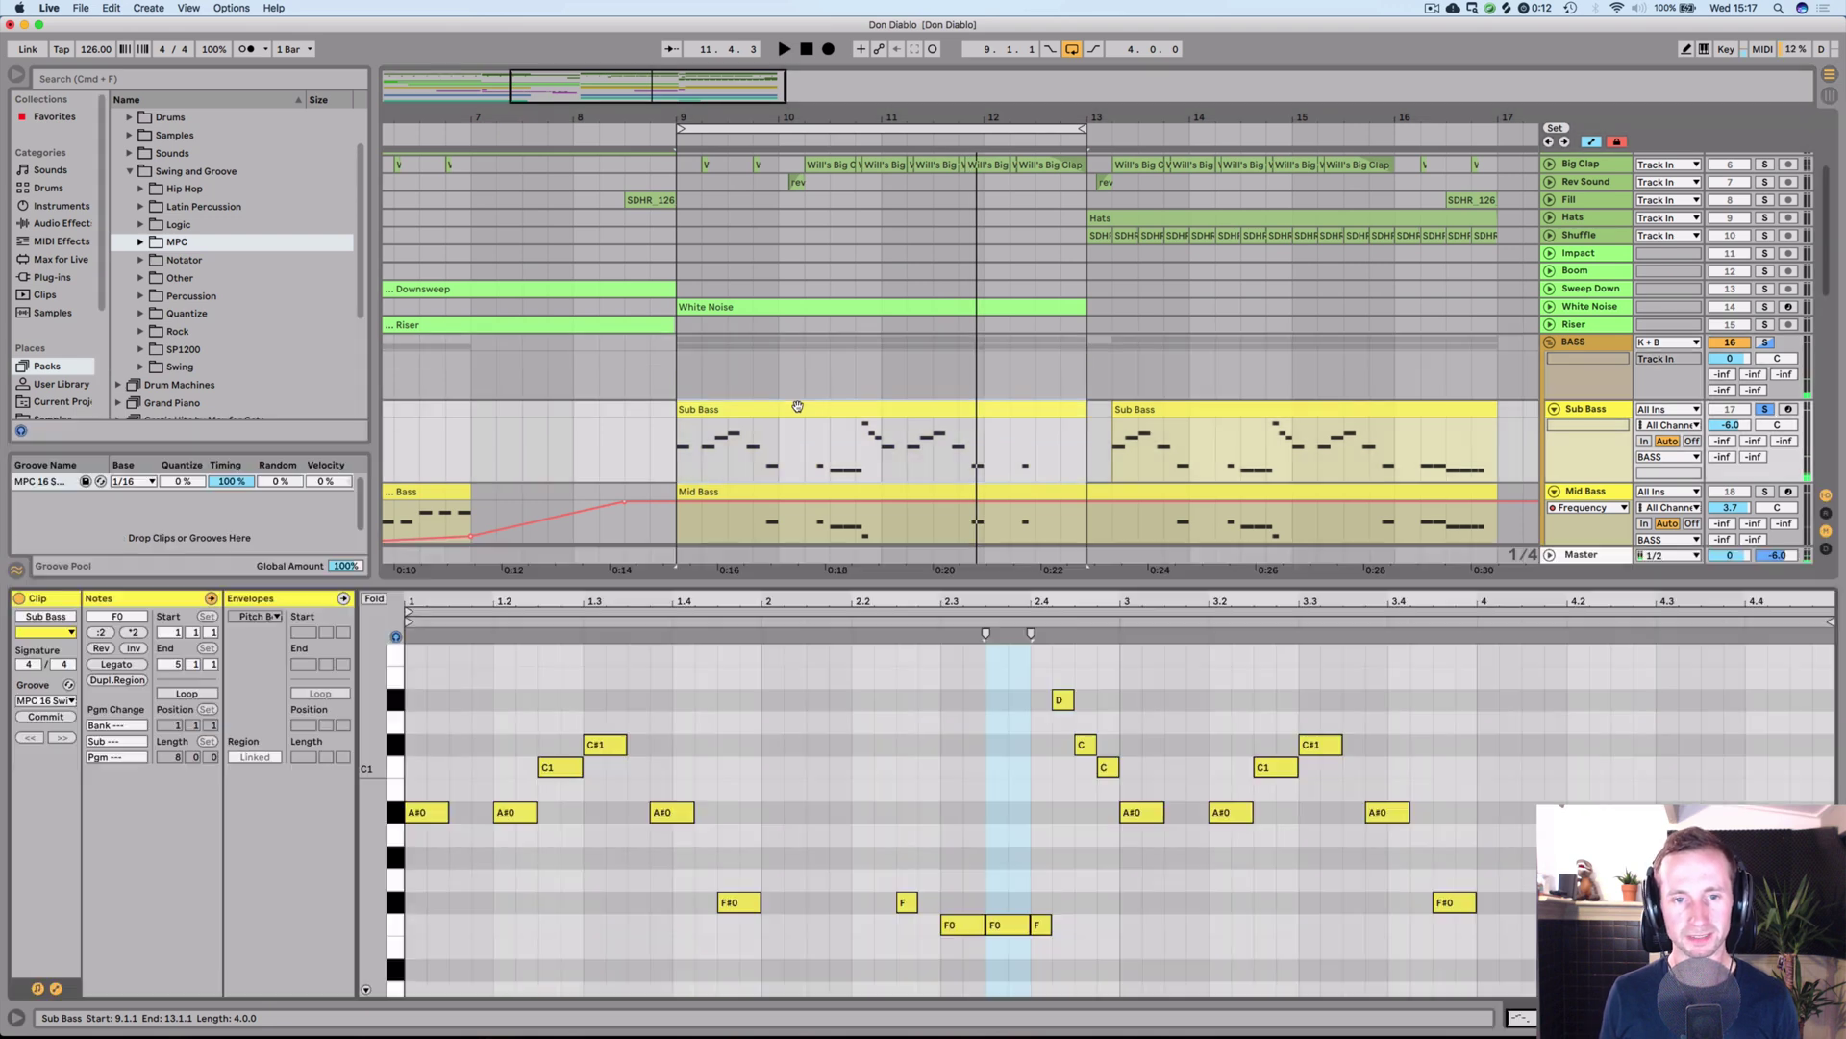
left_click(716, 926)
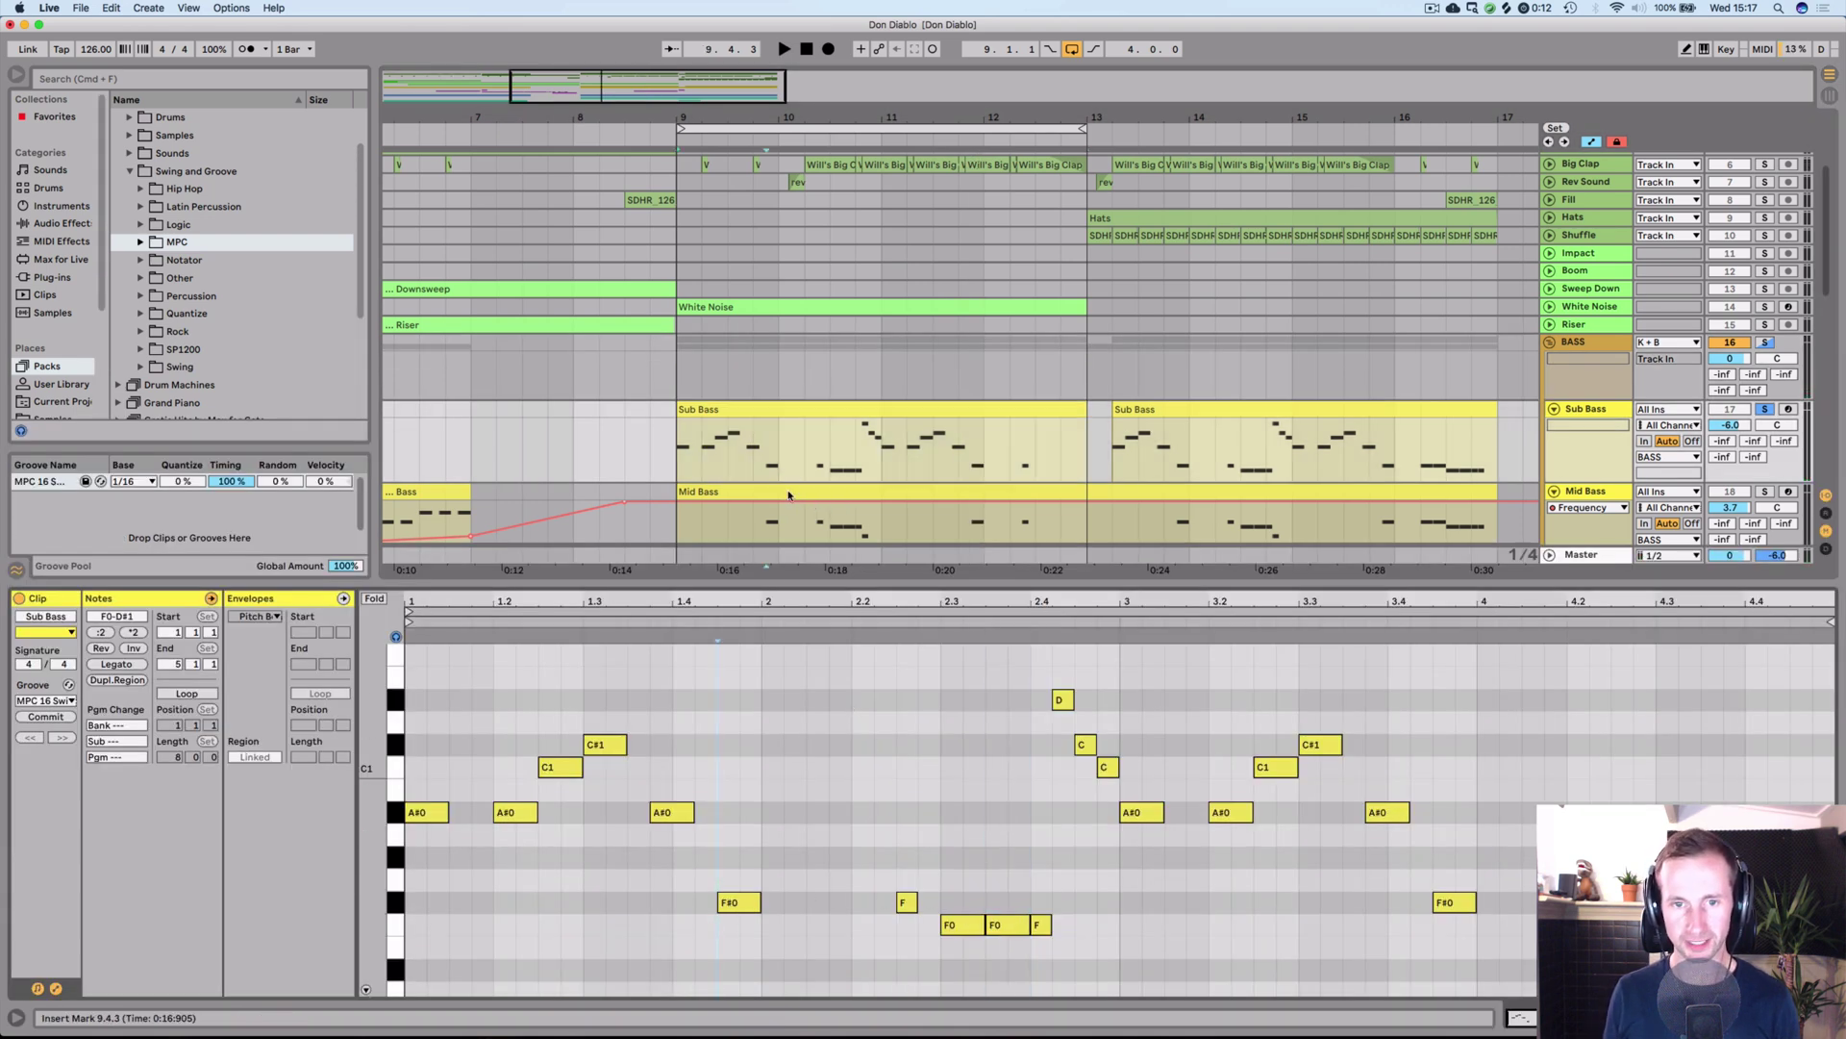
left_click_drag(665, 897, 1075, 949)
key("shift+Up")
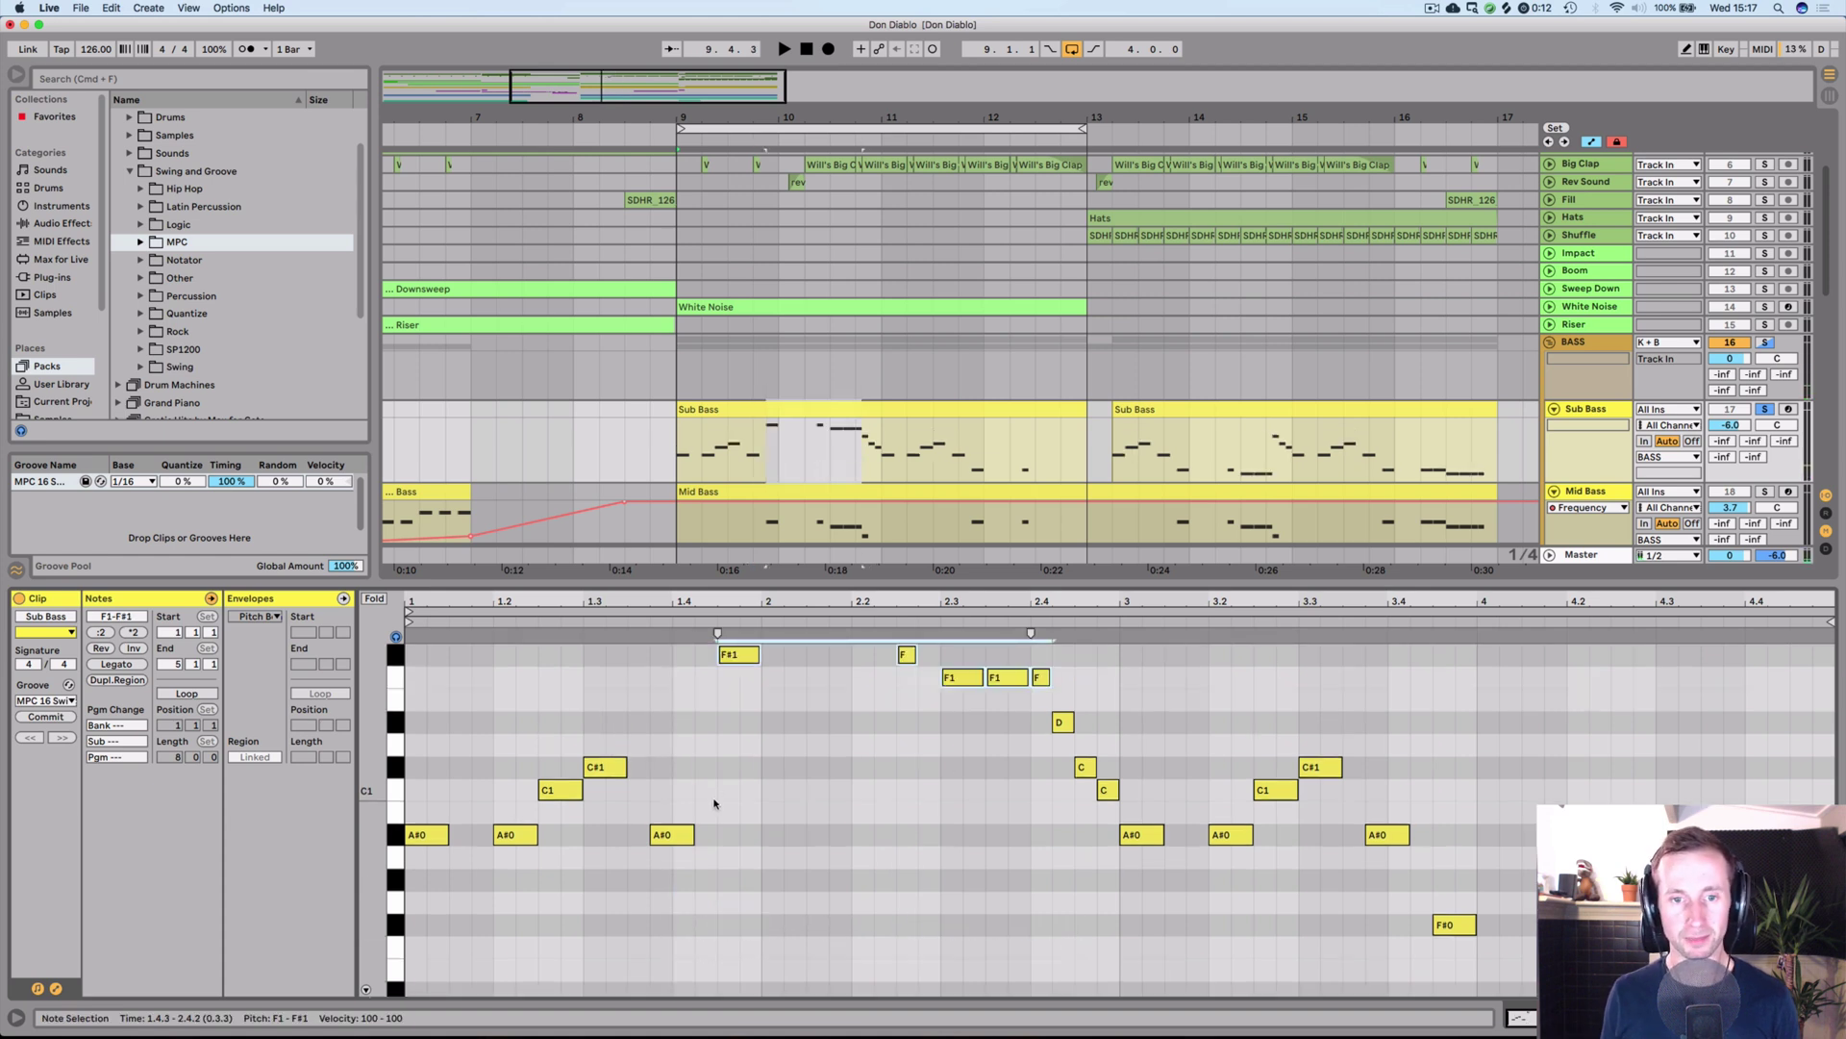
key("space")
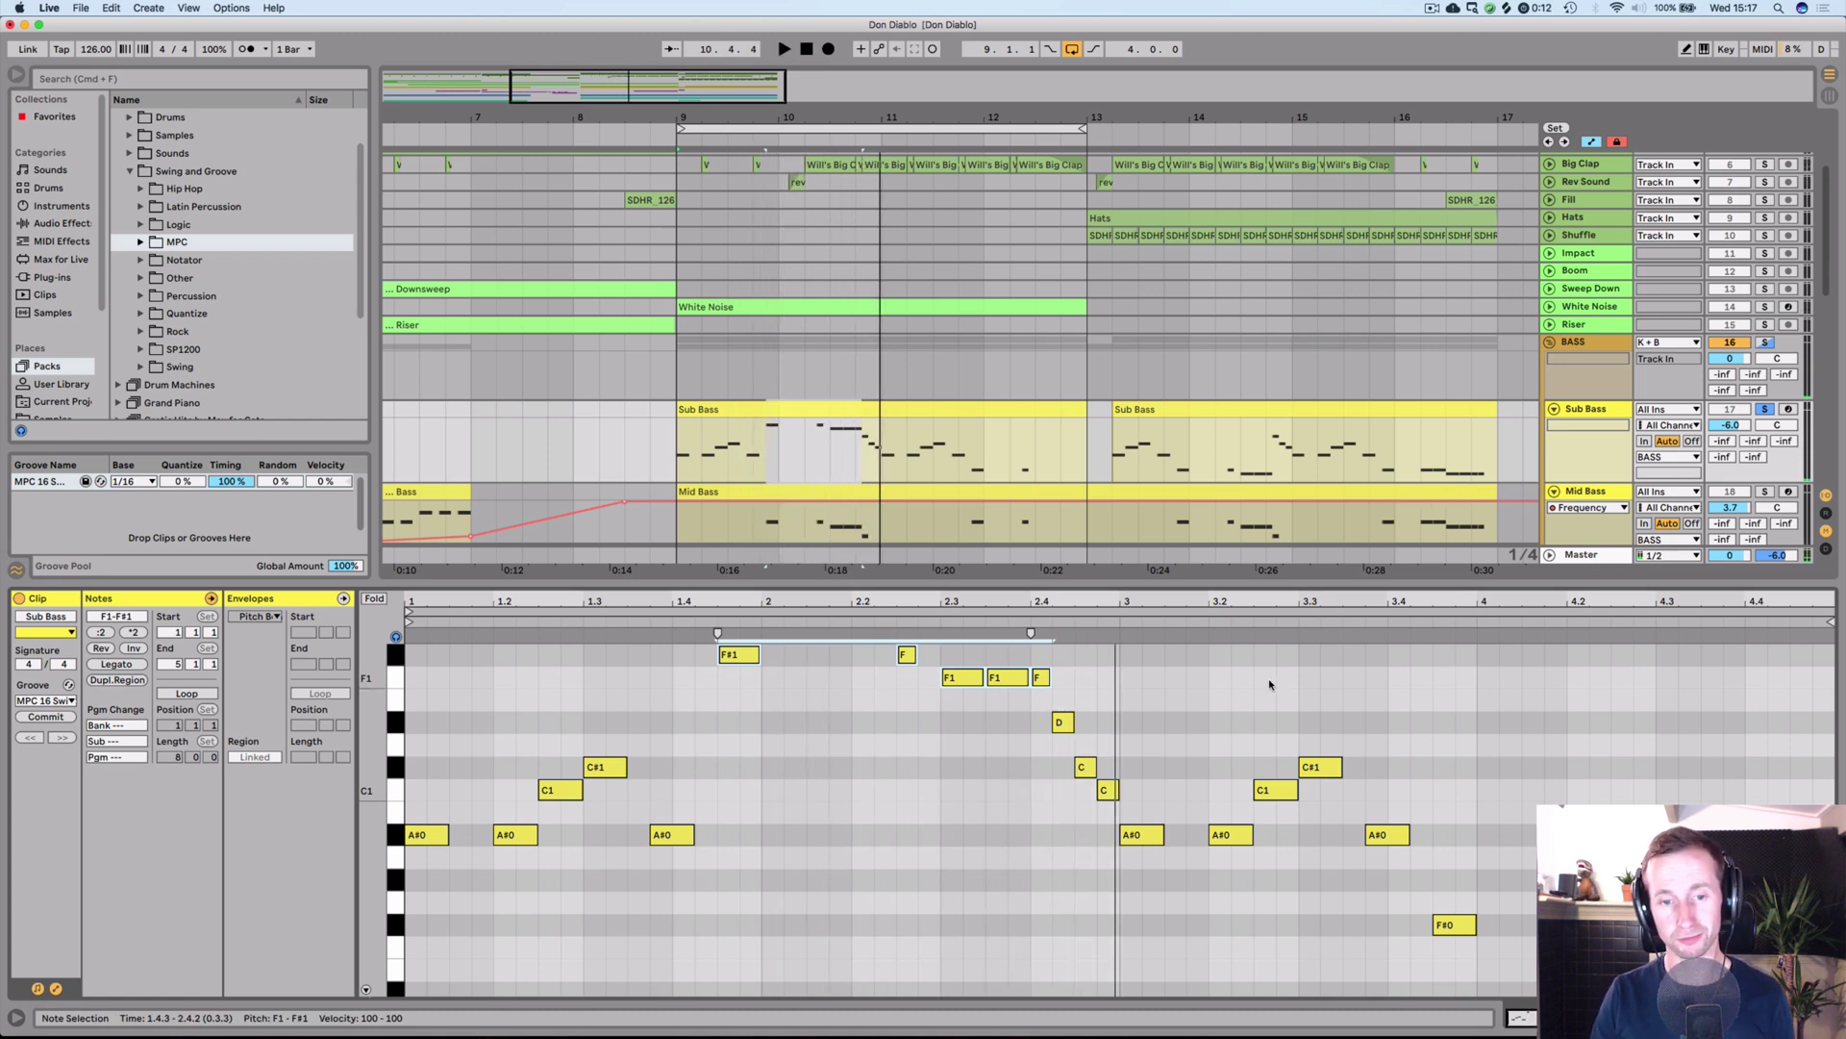
key("space")
- Undo the octave shift of the low Sub Bass notes and play the line again
key("super+z")
key("space")
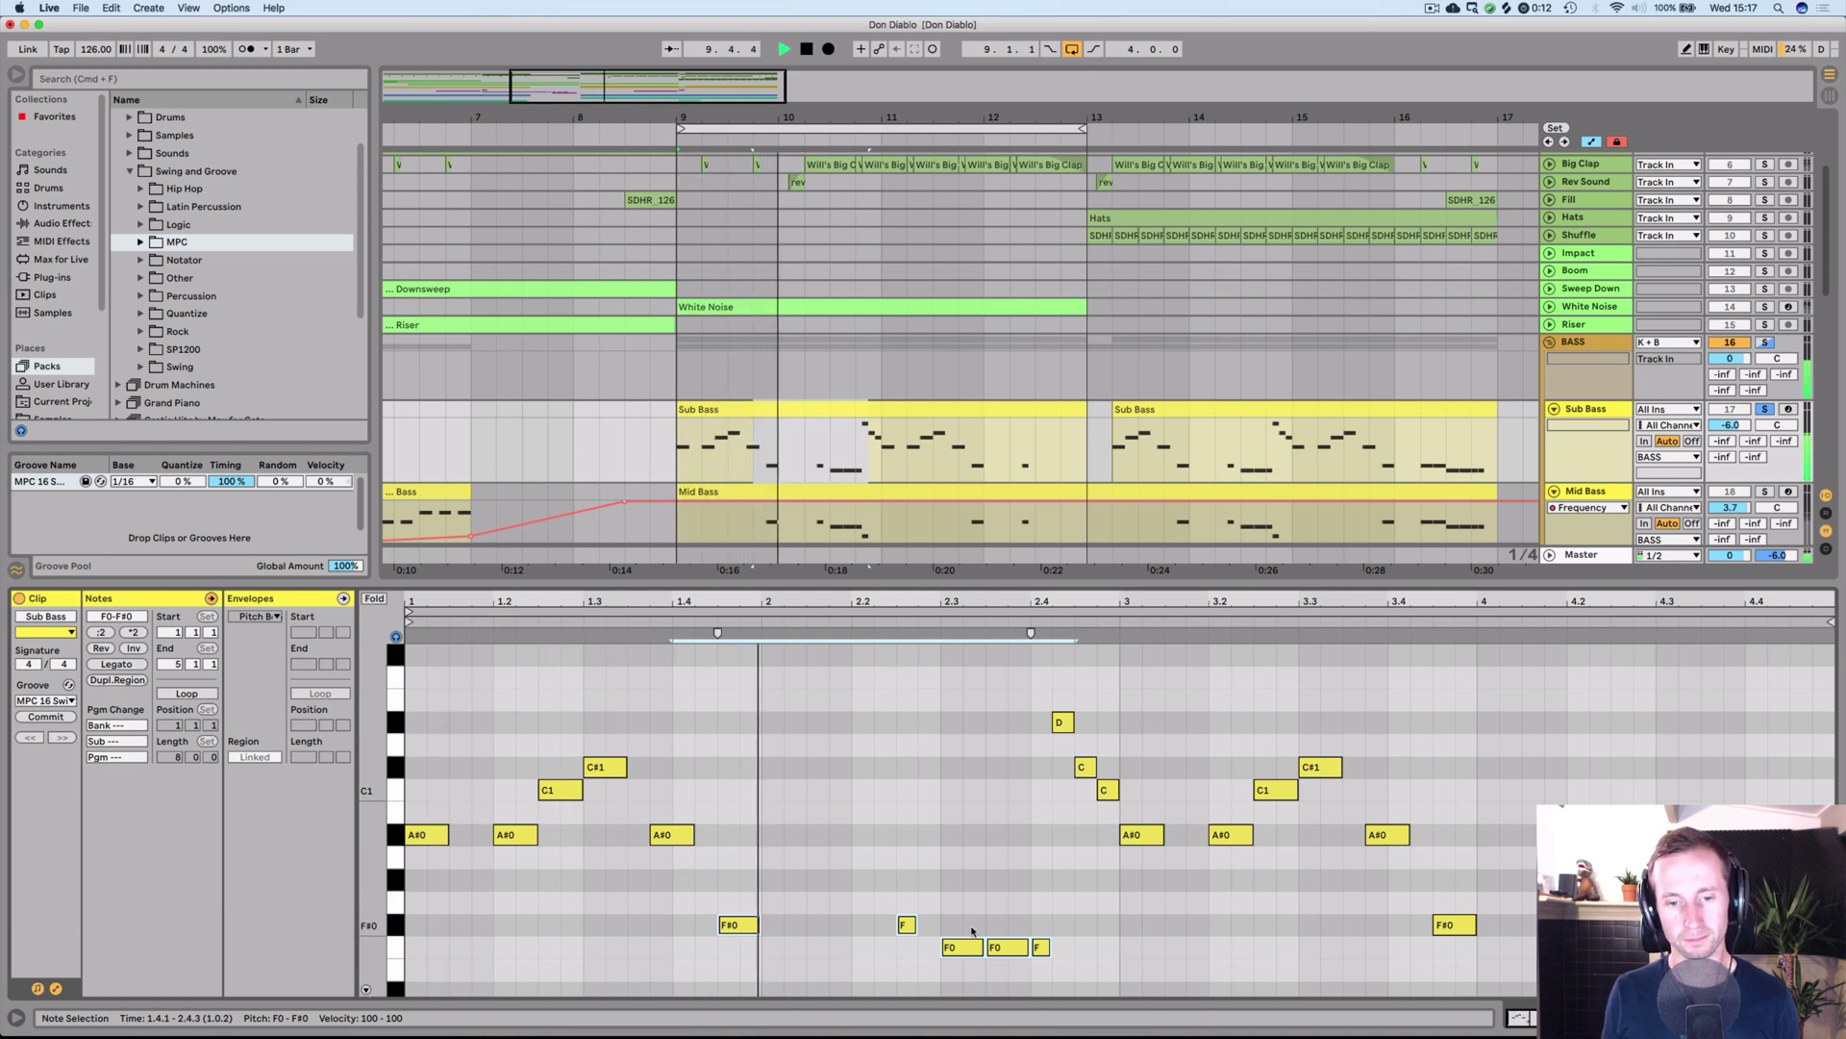
key("space")
- Open the Mid Bass clip's notes and play the Mid Bass track soloed, followed by the whole BASS group
scroll(855, 483, "down", 2)
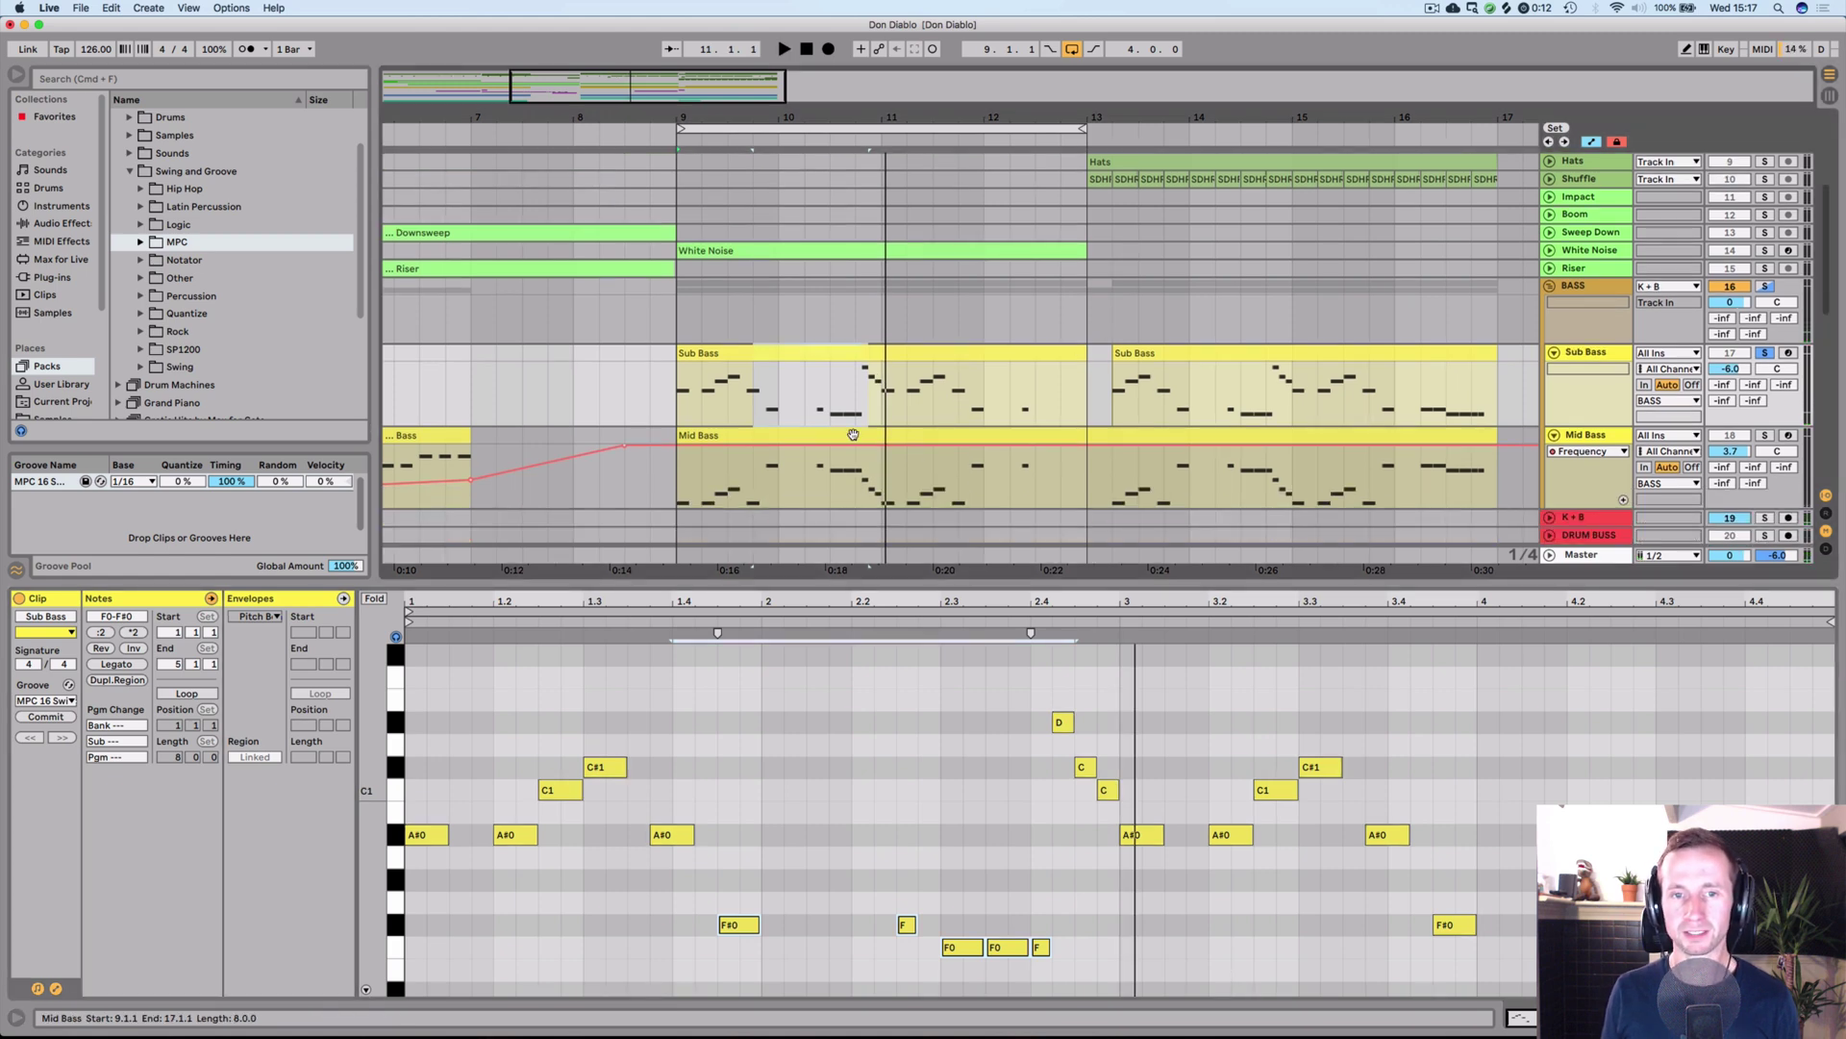
left_click(853, 434)
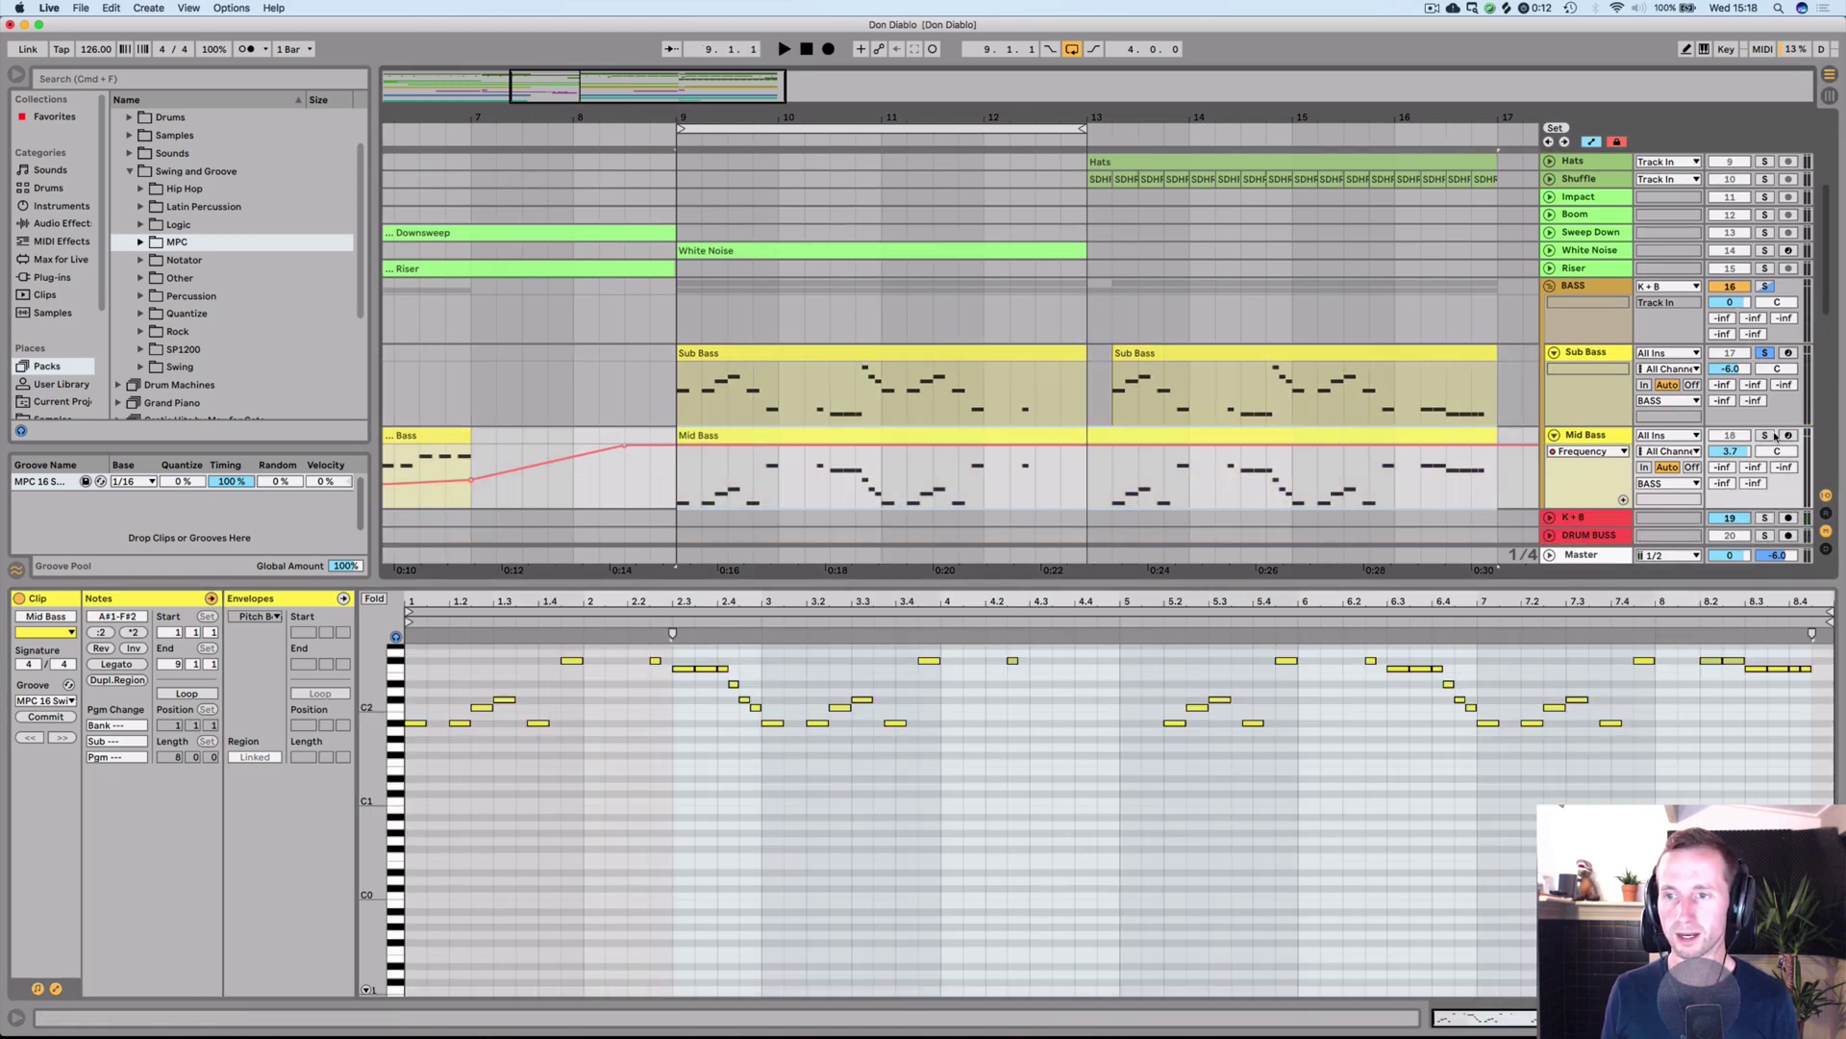
key("space")
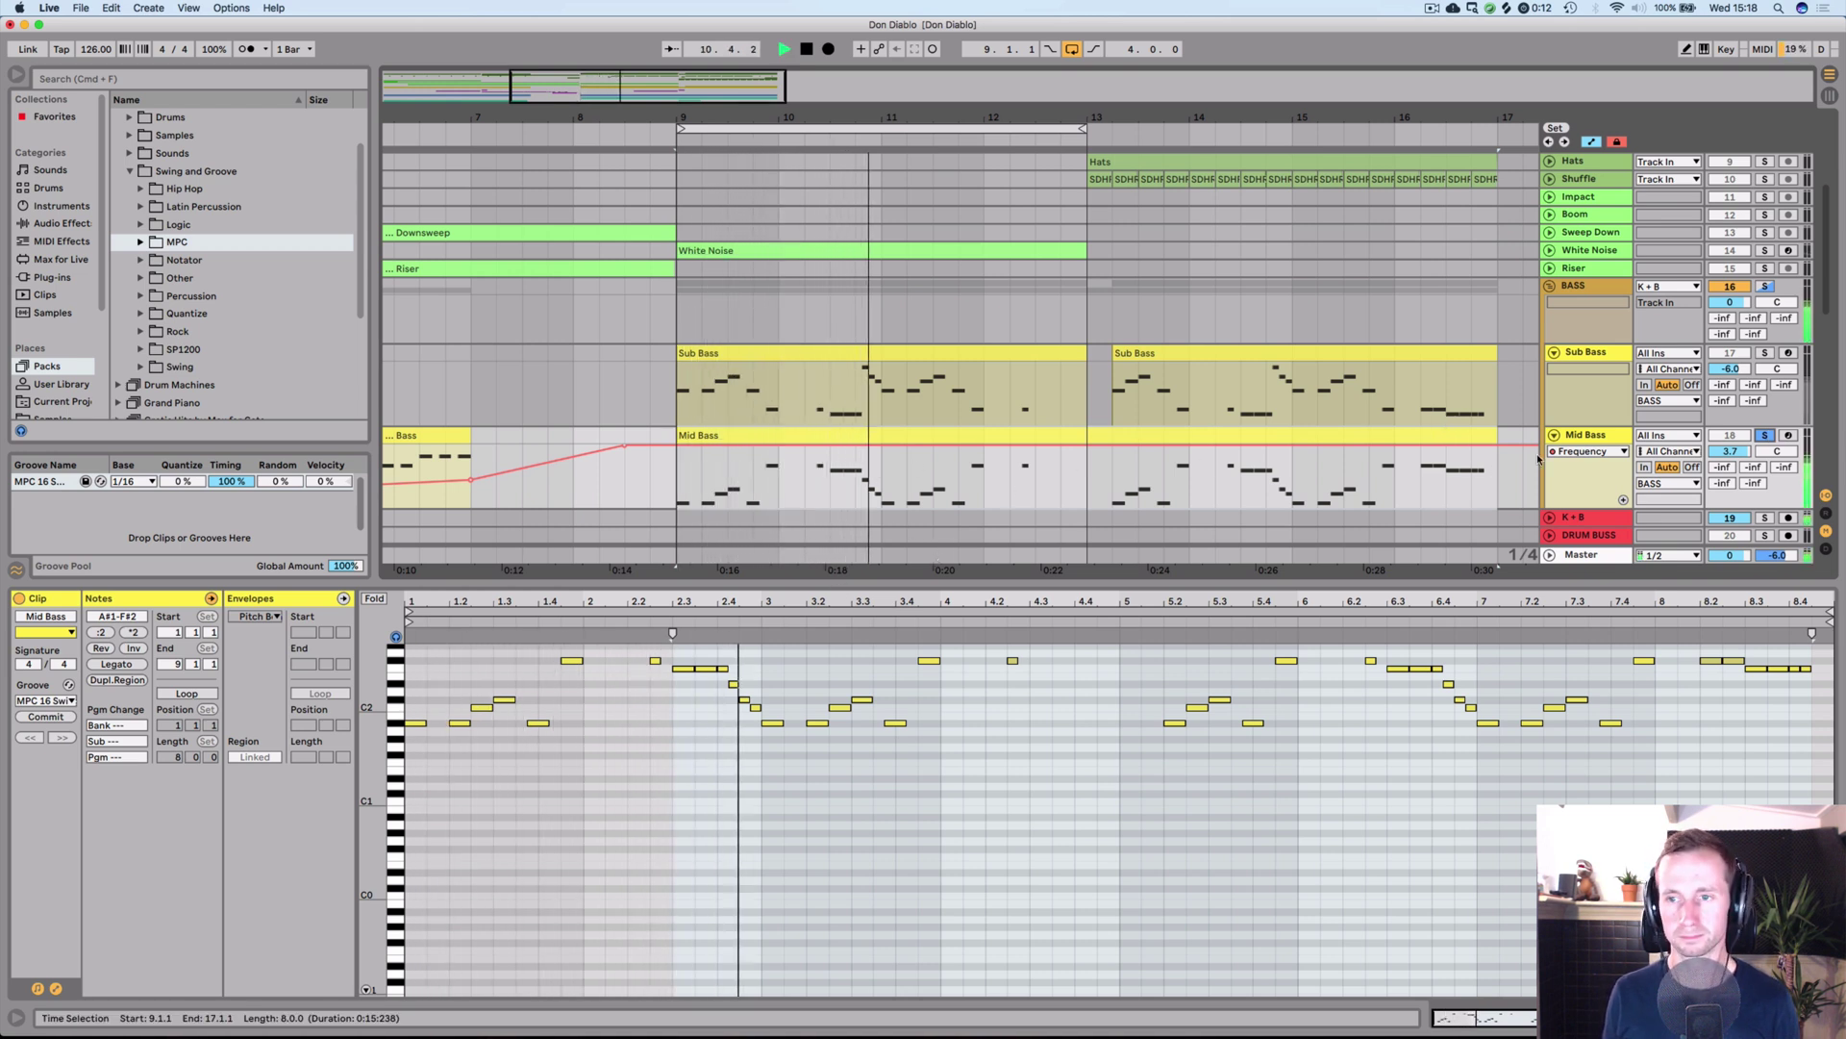
key("space")
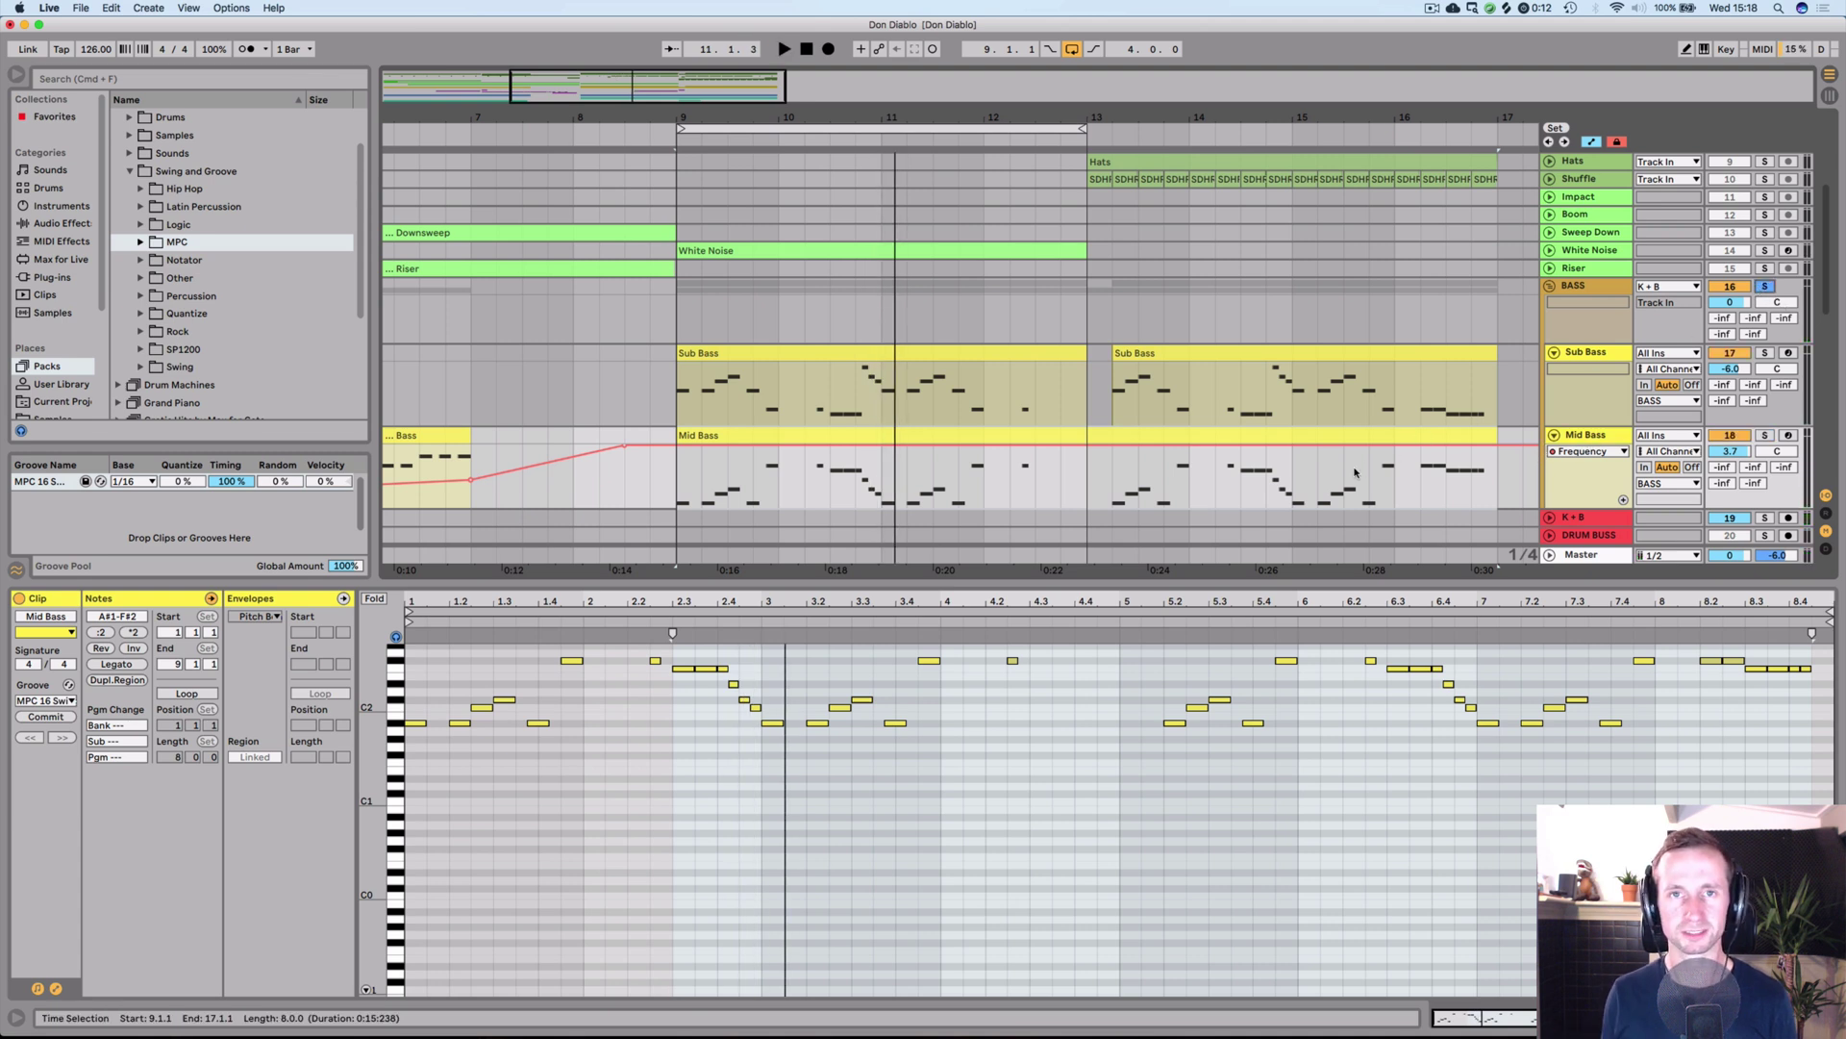
key("space")
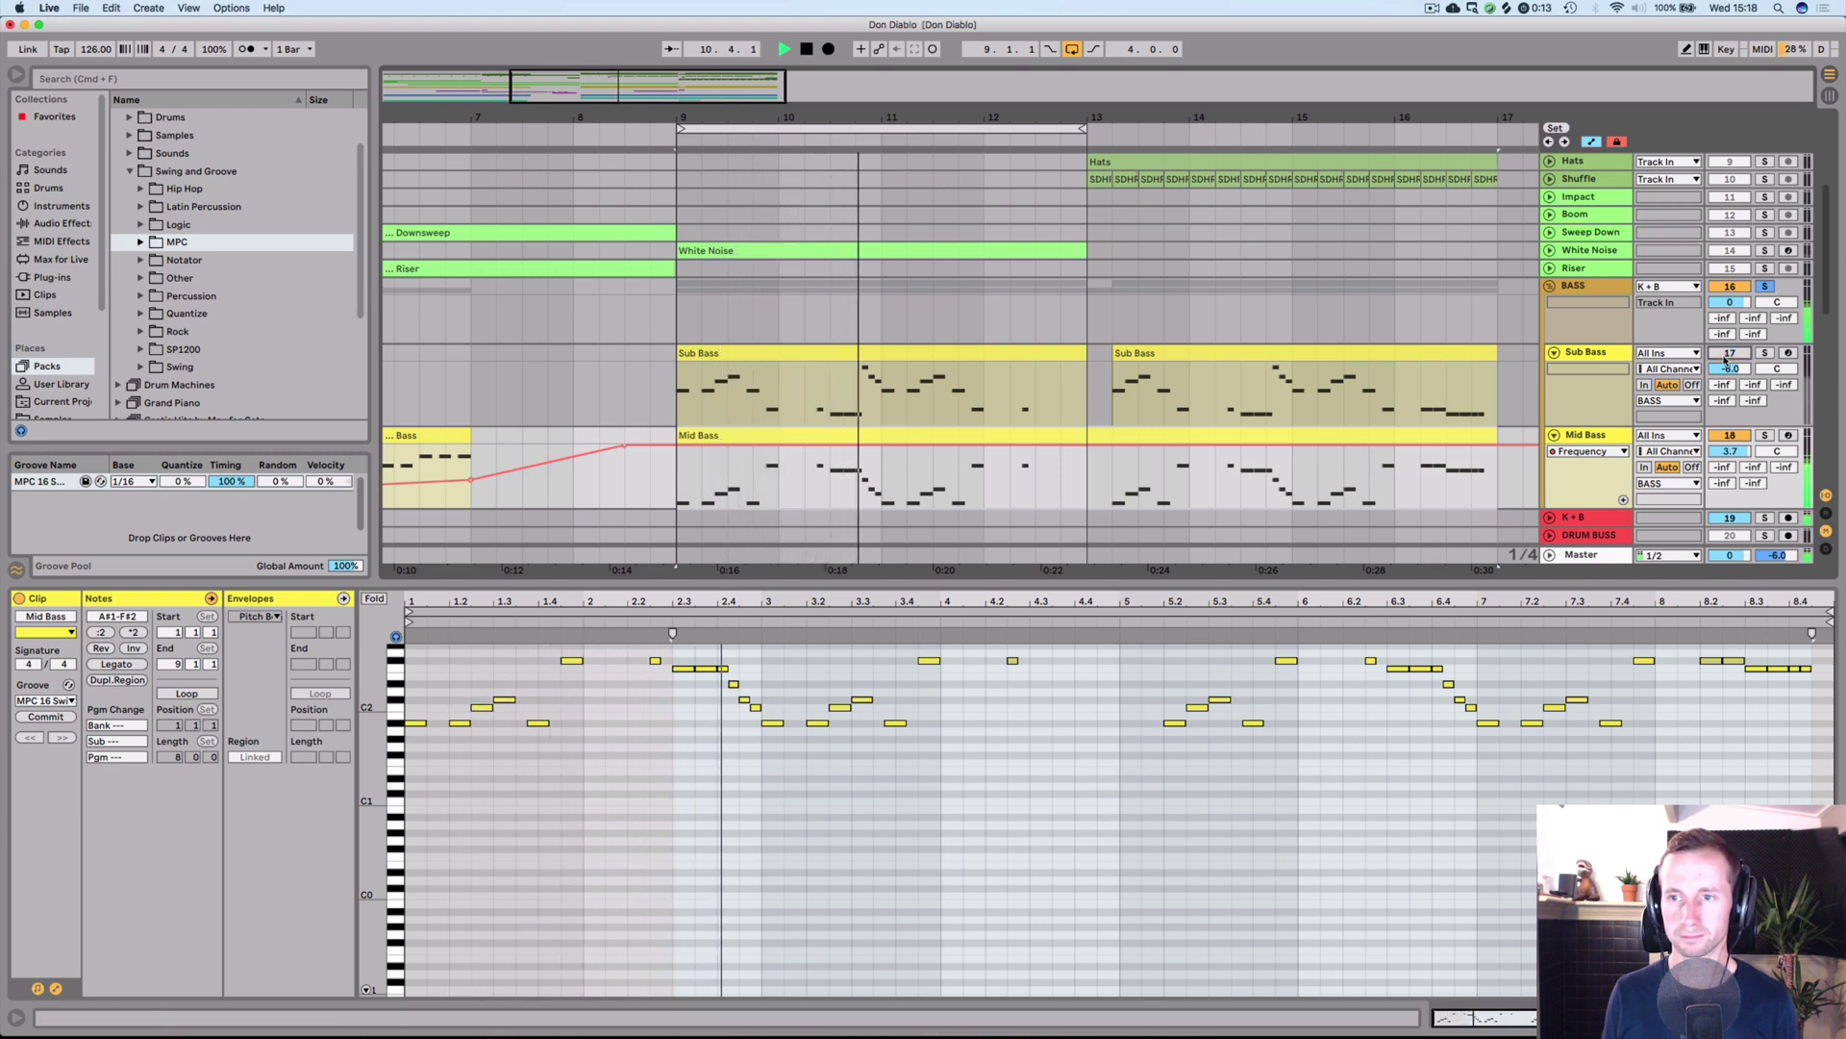
key("space")
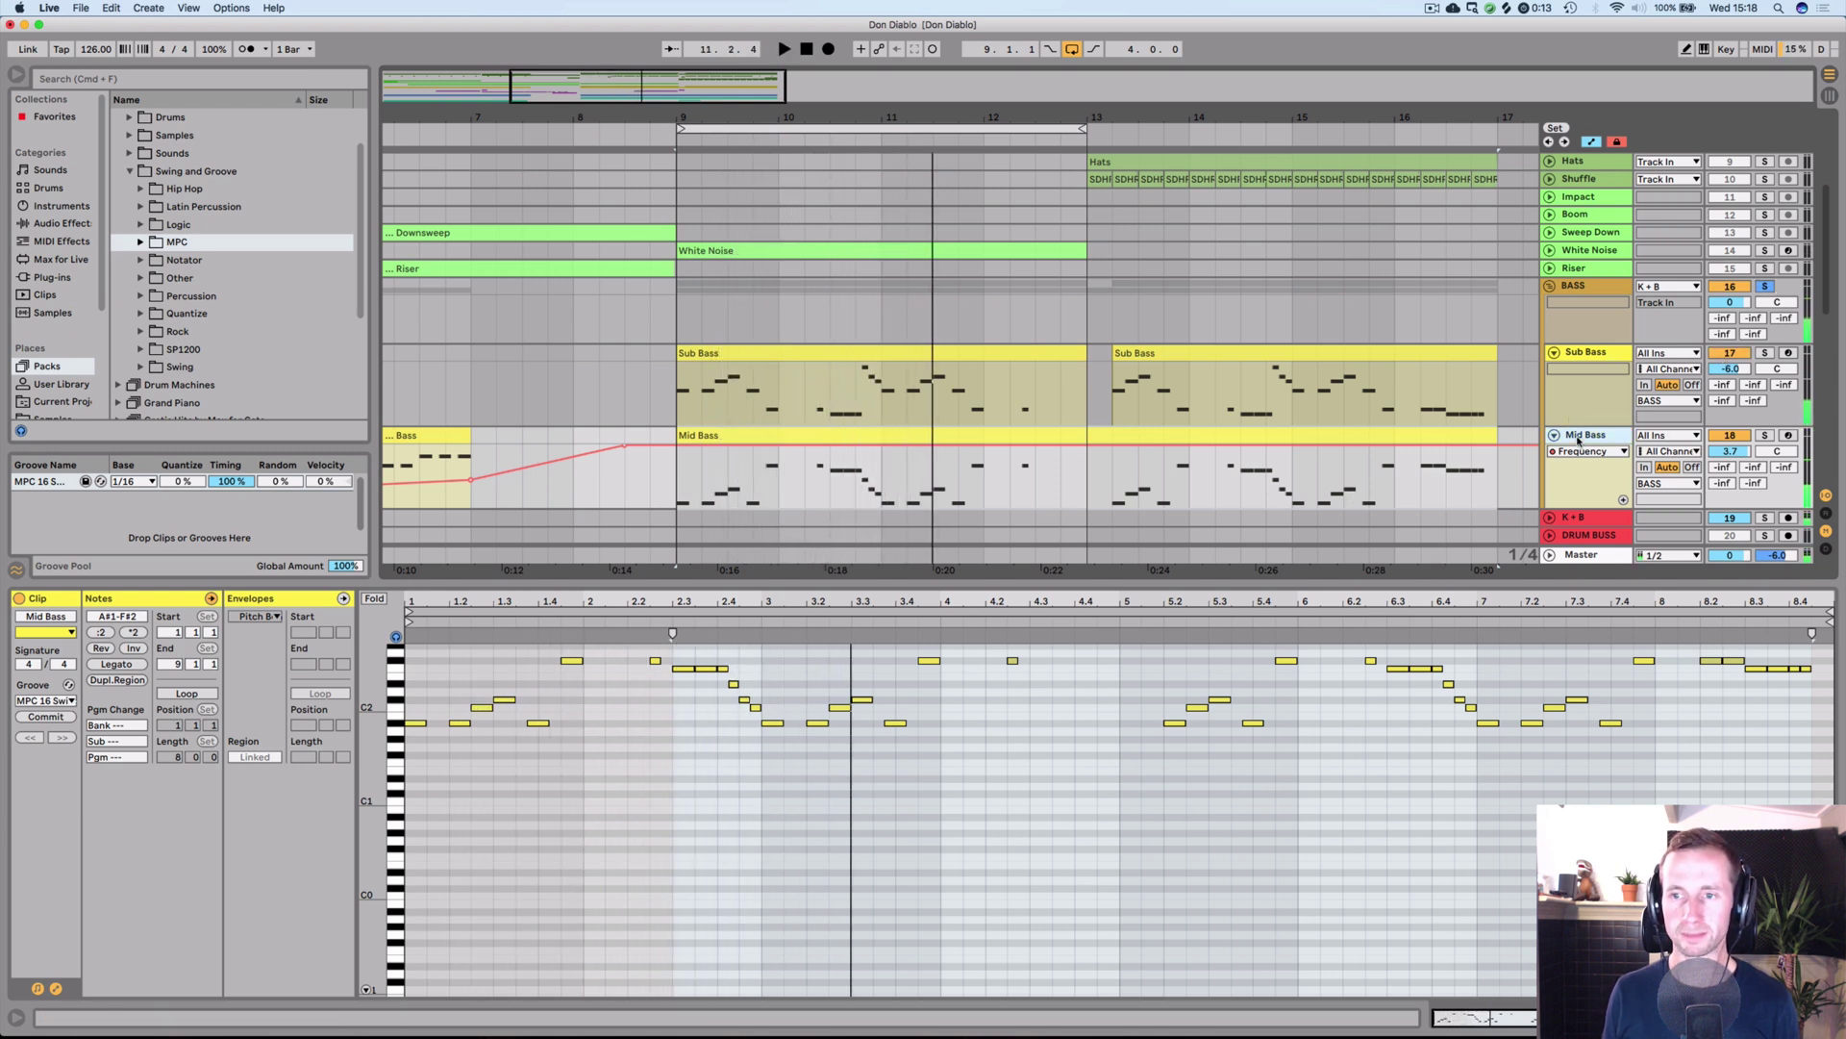
- Show the Mid Bass track's device chain, play the track soloed, and select its LP filter device
left_click(1580, 438)
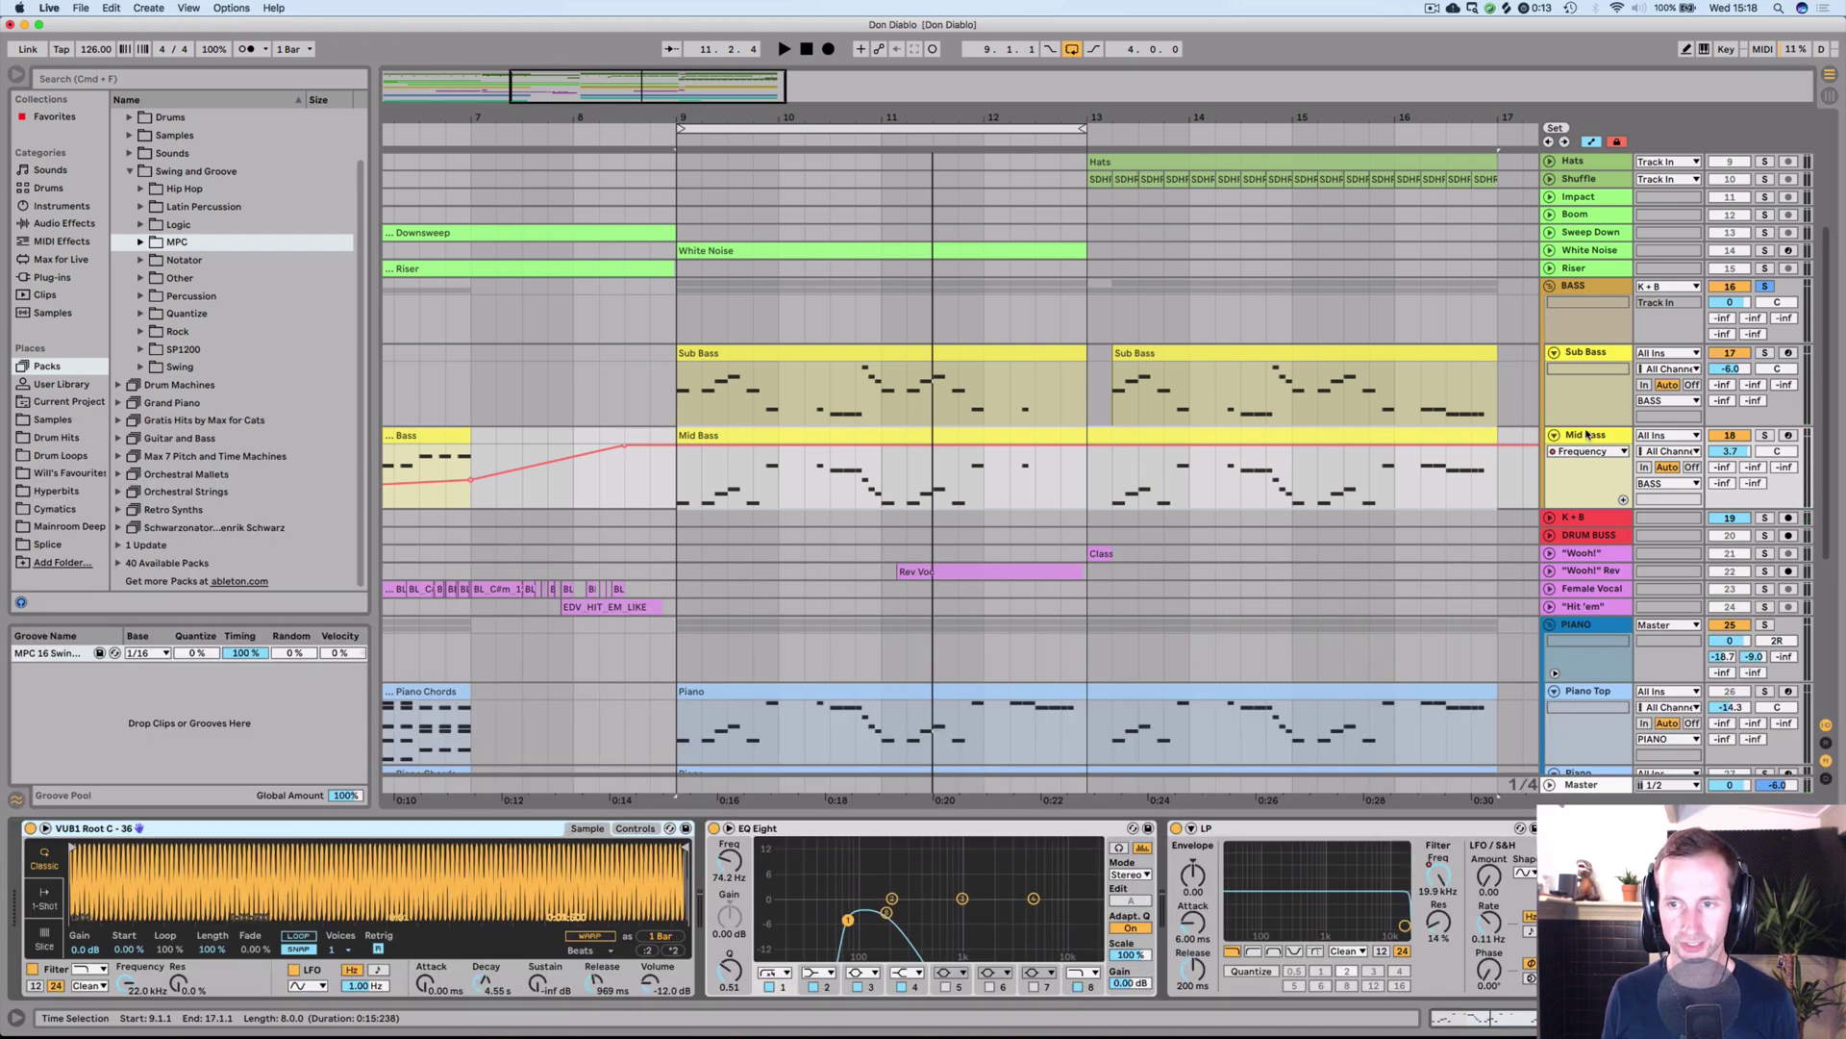
left_click(1765, 435)
key("space")
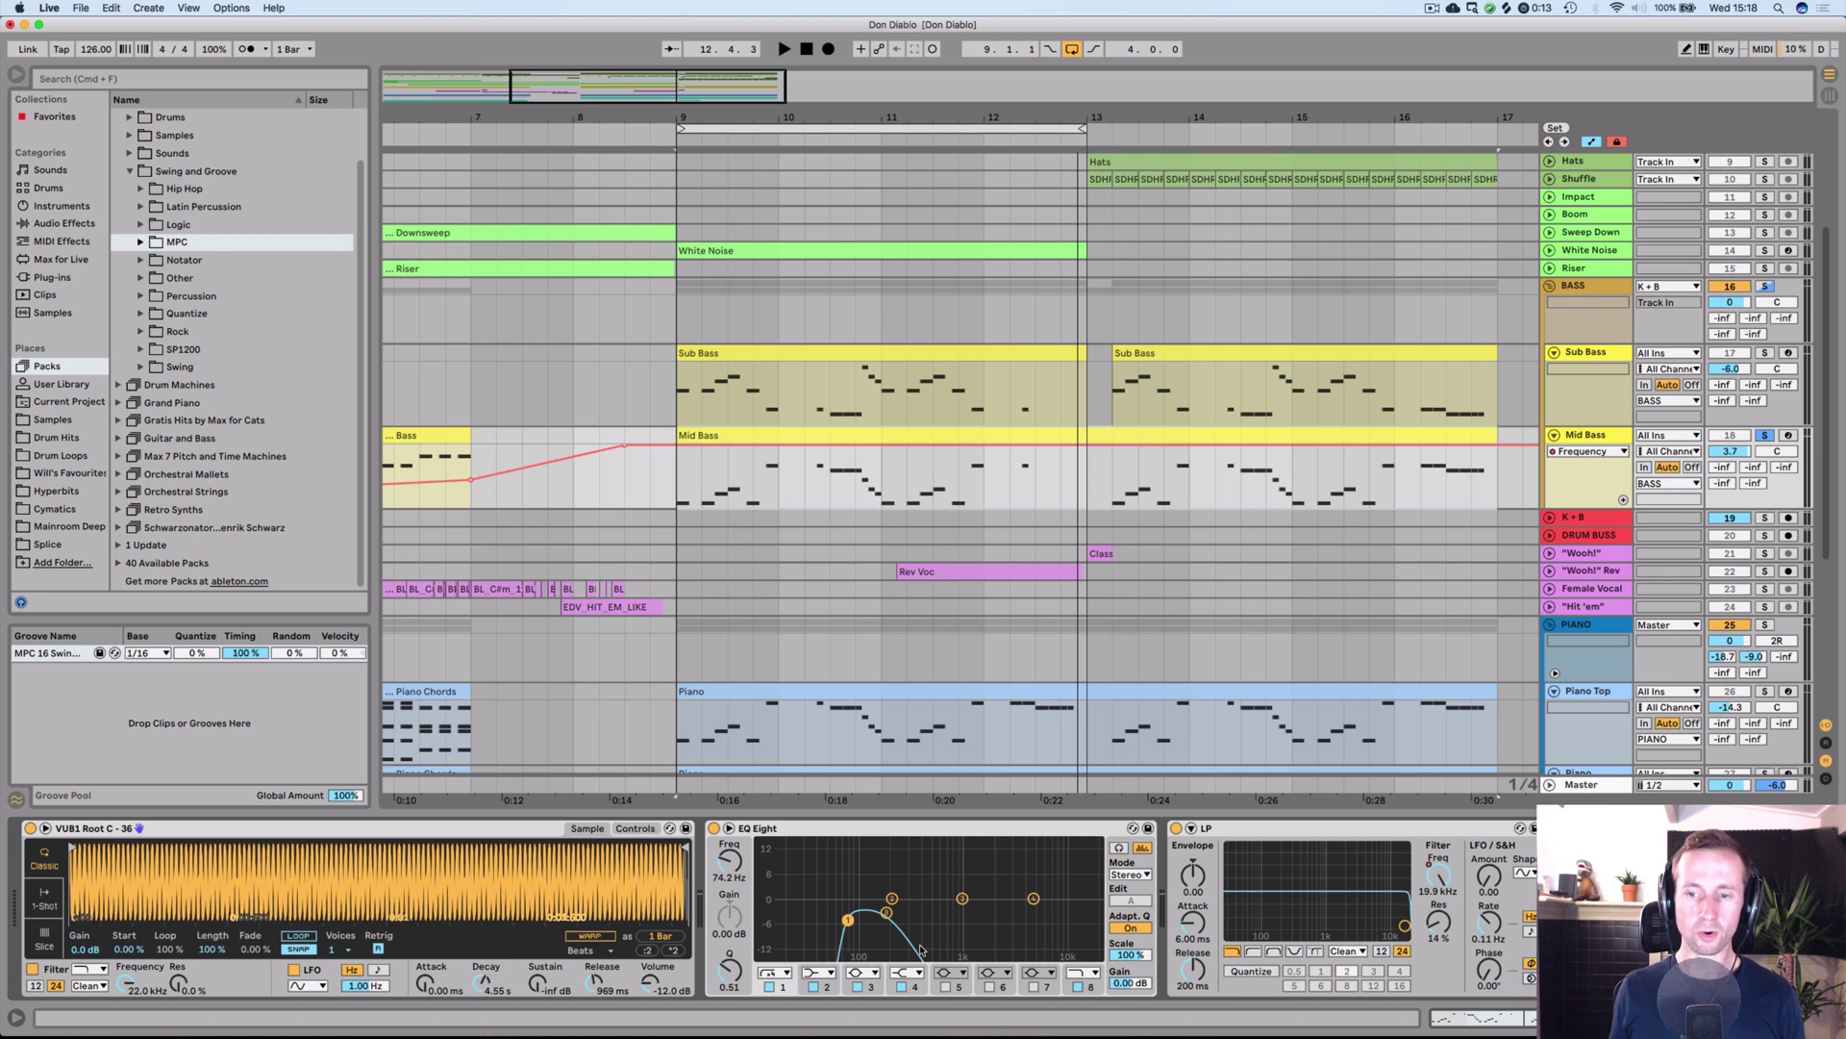
left_click(1284, 834)
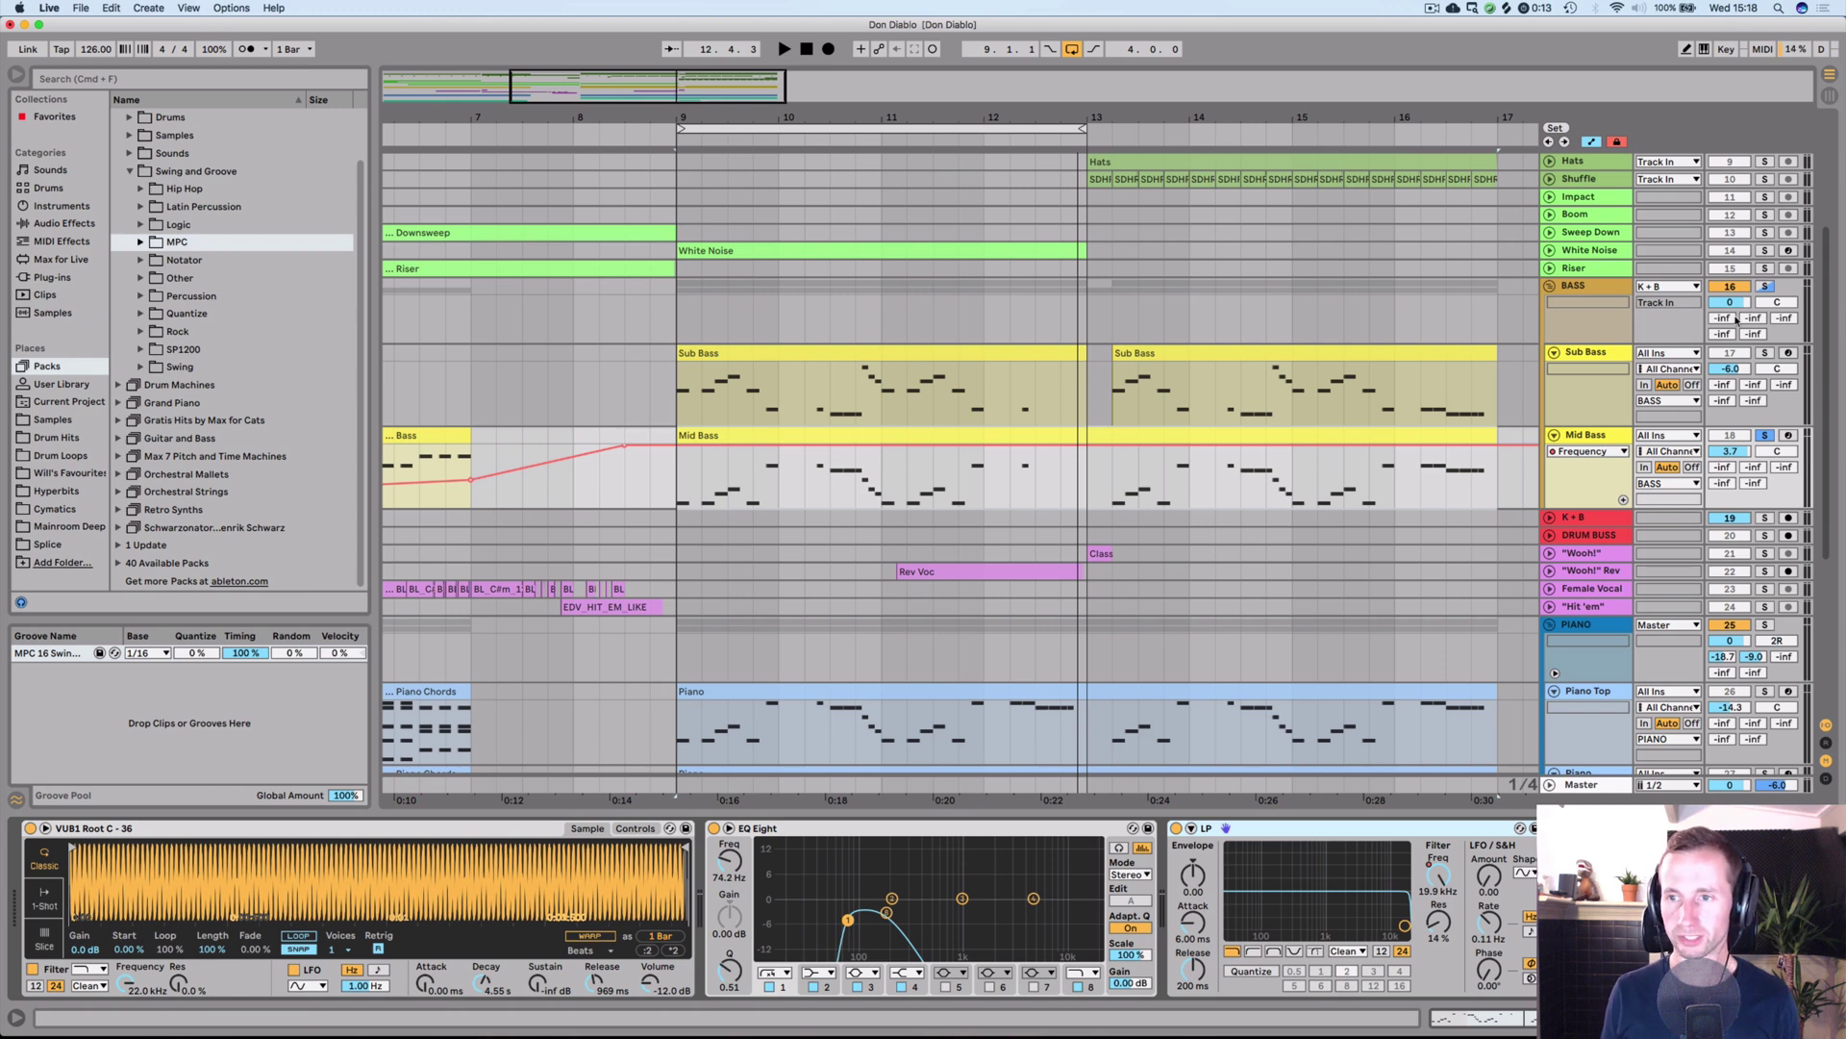
- Unsolo Mid Bass, collapse the BASS group, and play it soloed with Kicks while showing the group's Pump COMP compressor
left_click(1767, 439)
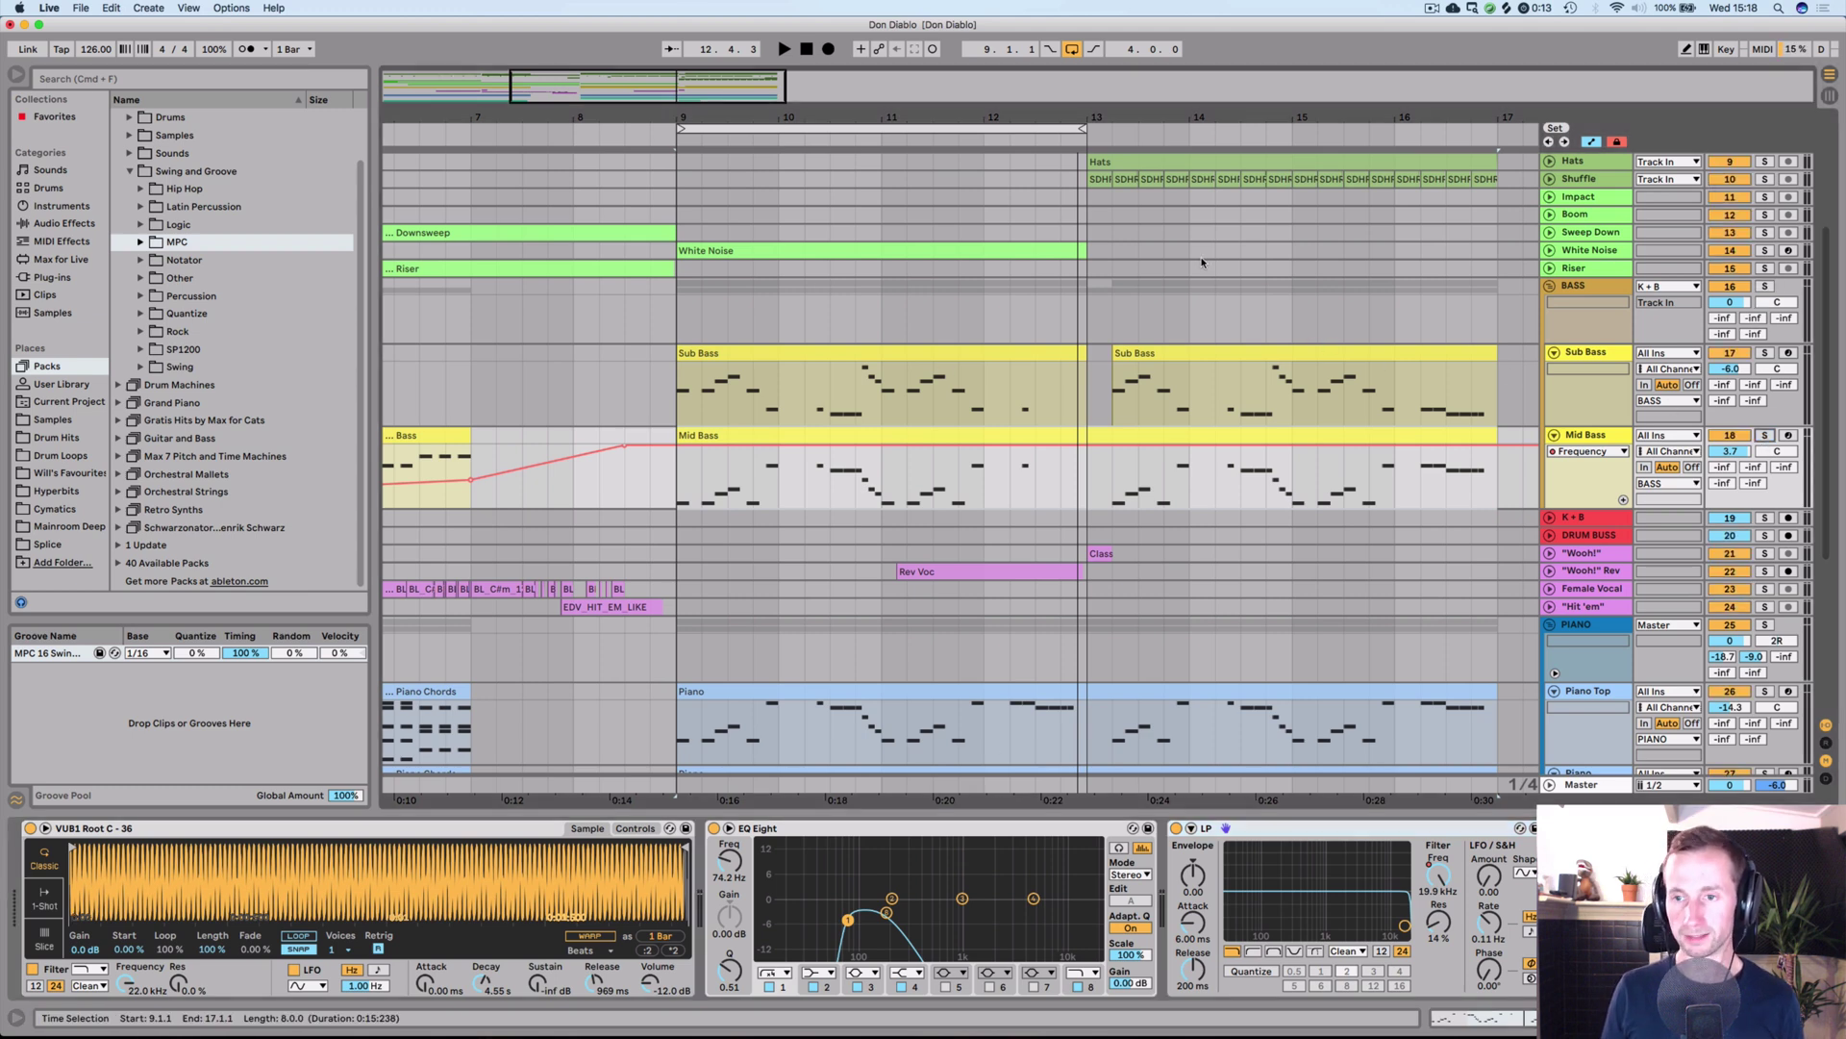
left_click(1547, 286)
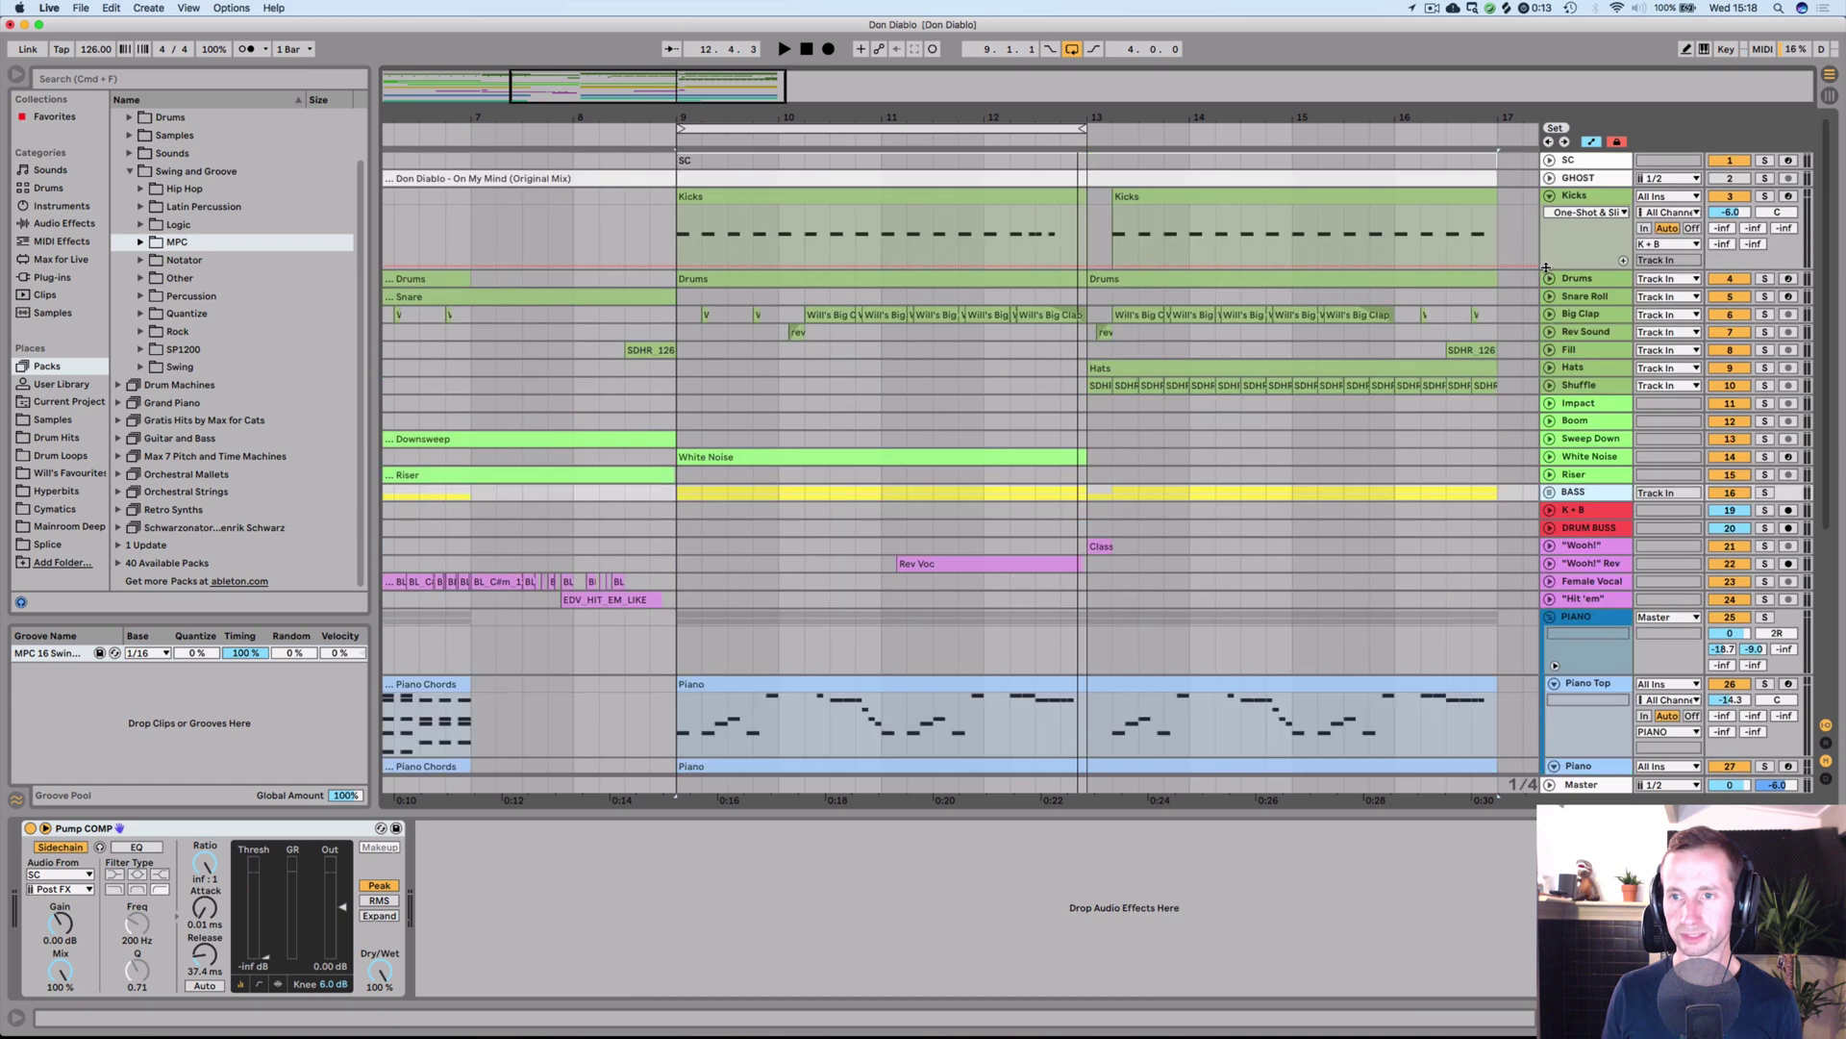
left_click(1765, 196)
key("space")
left_click(1766, 492)
left_click(1573, 492)
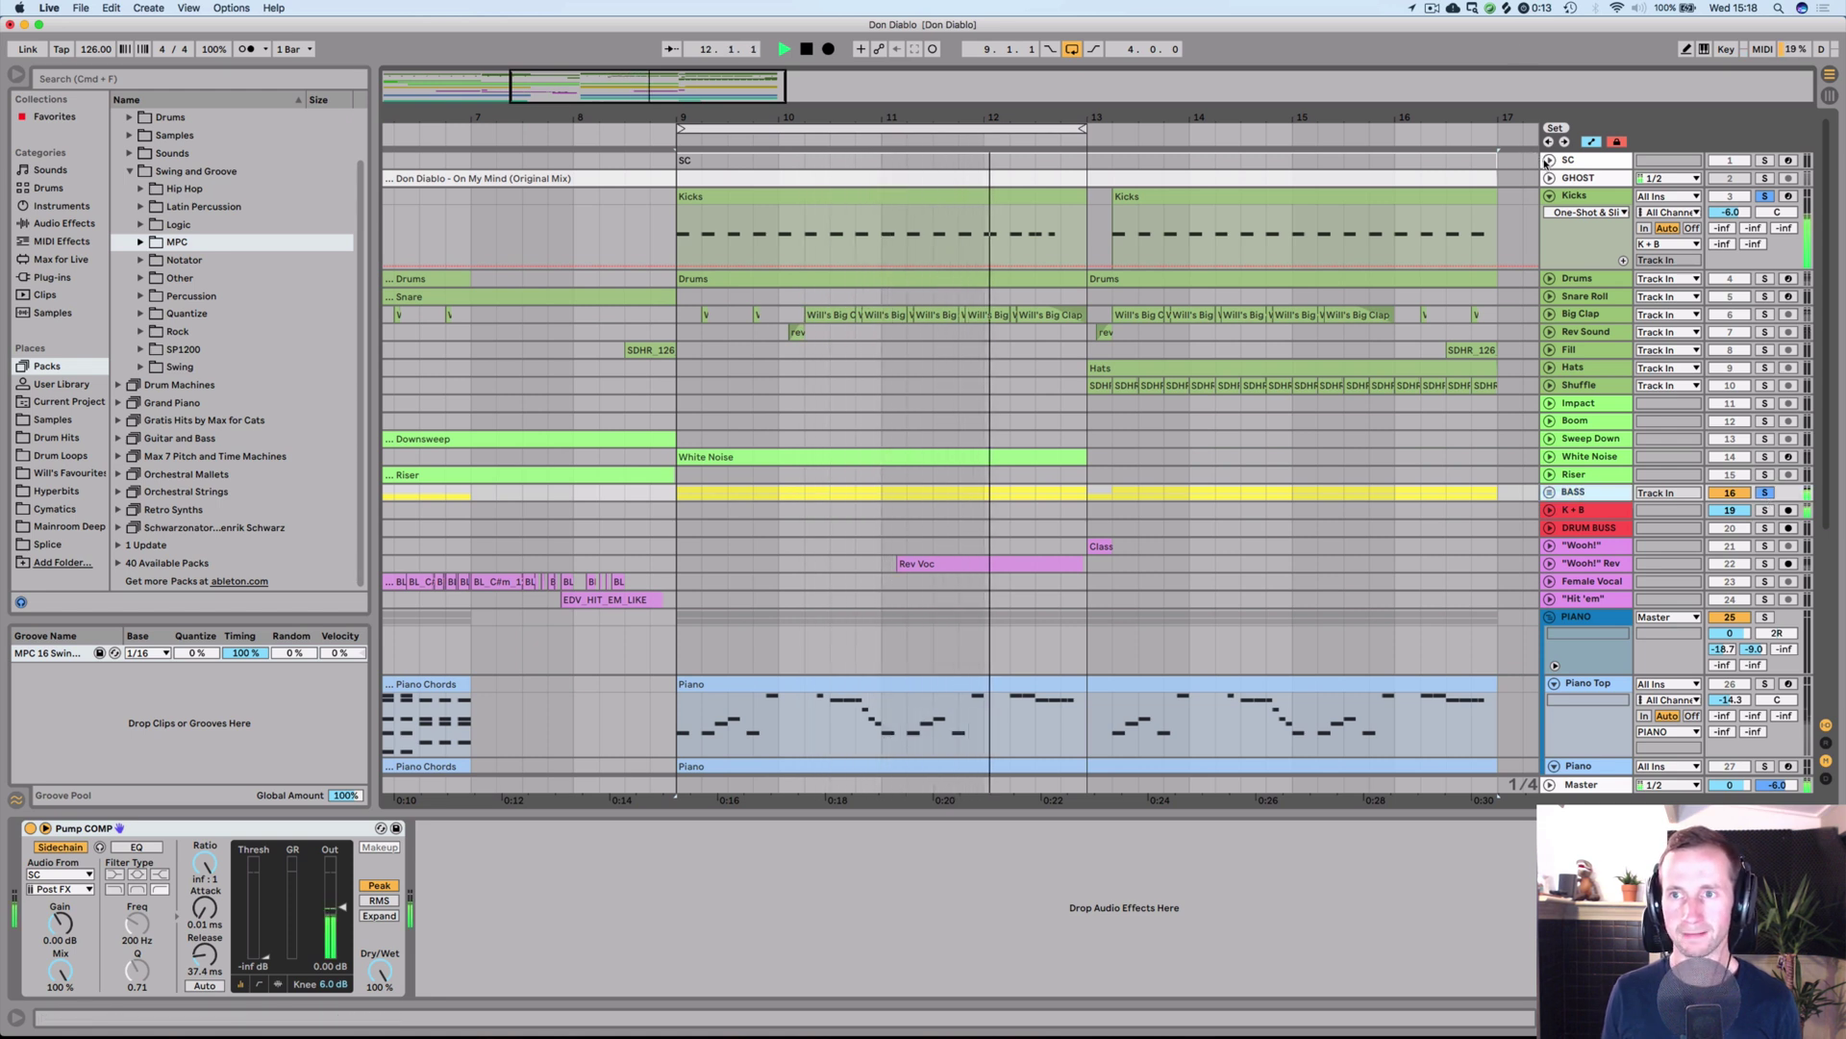
- Reactivate the SC clip on the sidechain track, check its MIDI notes, and return to the track's device view
left_click(792, 154)
left_click(792, 155)
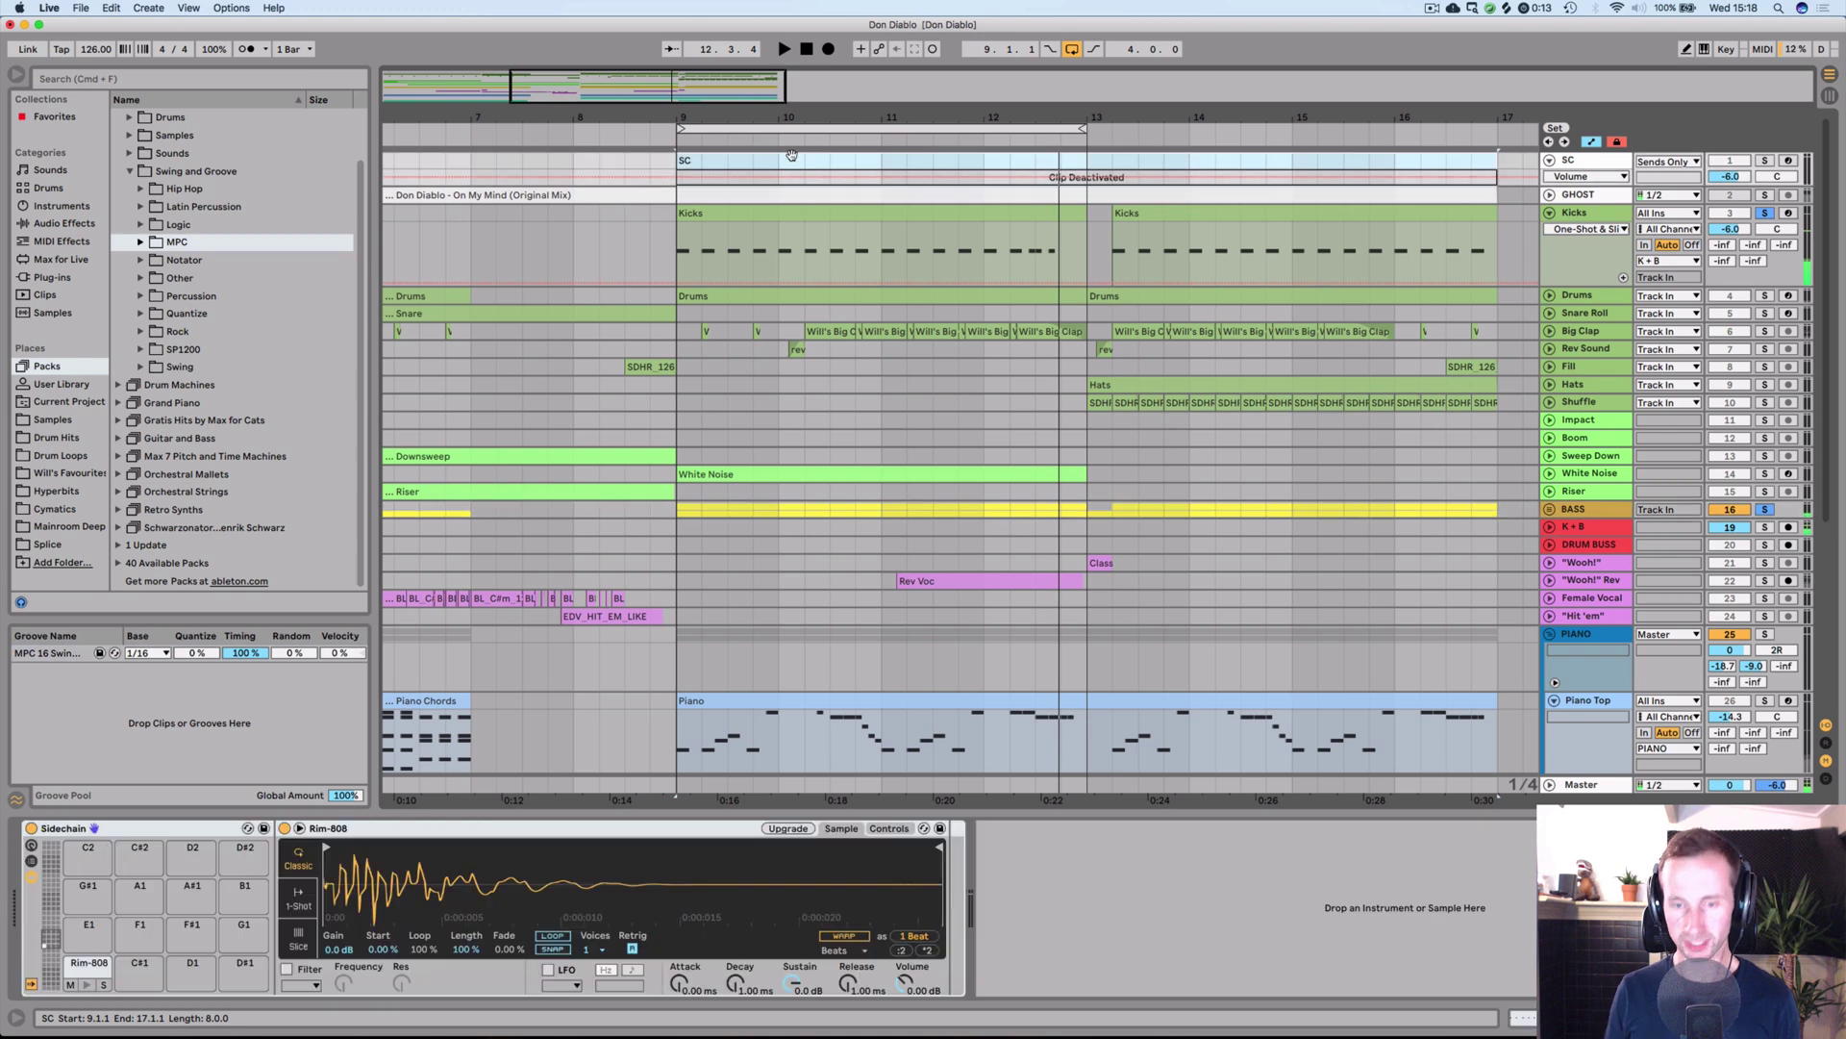
left_click(696, 161)
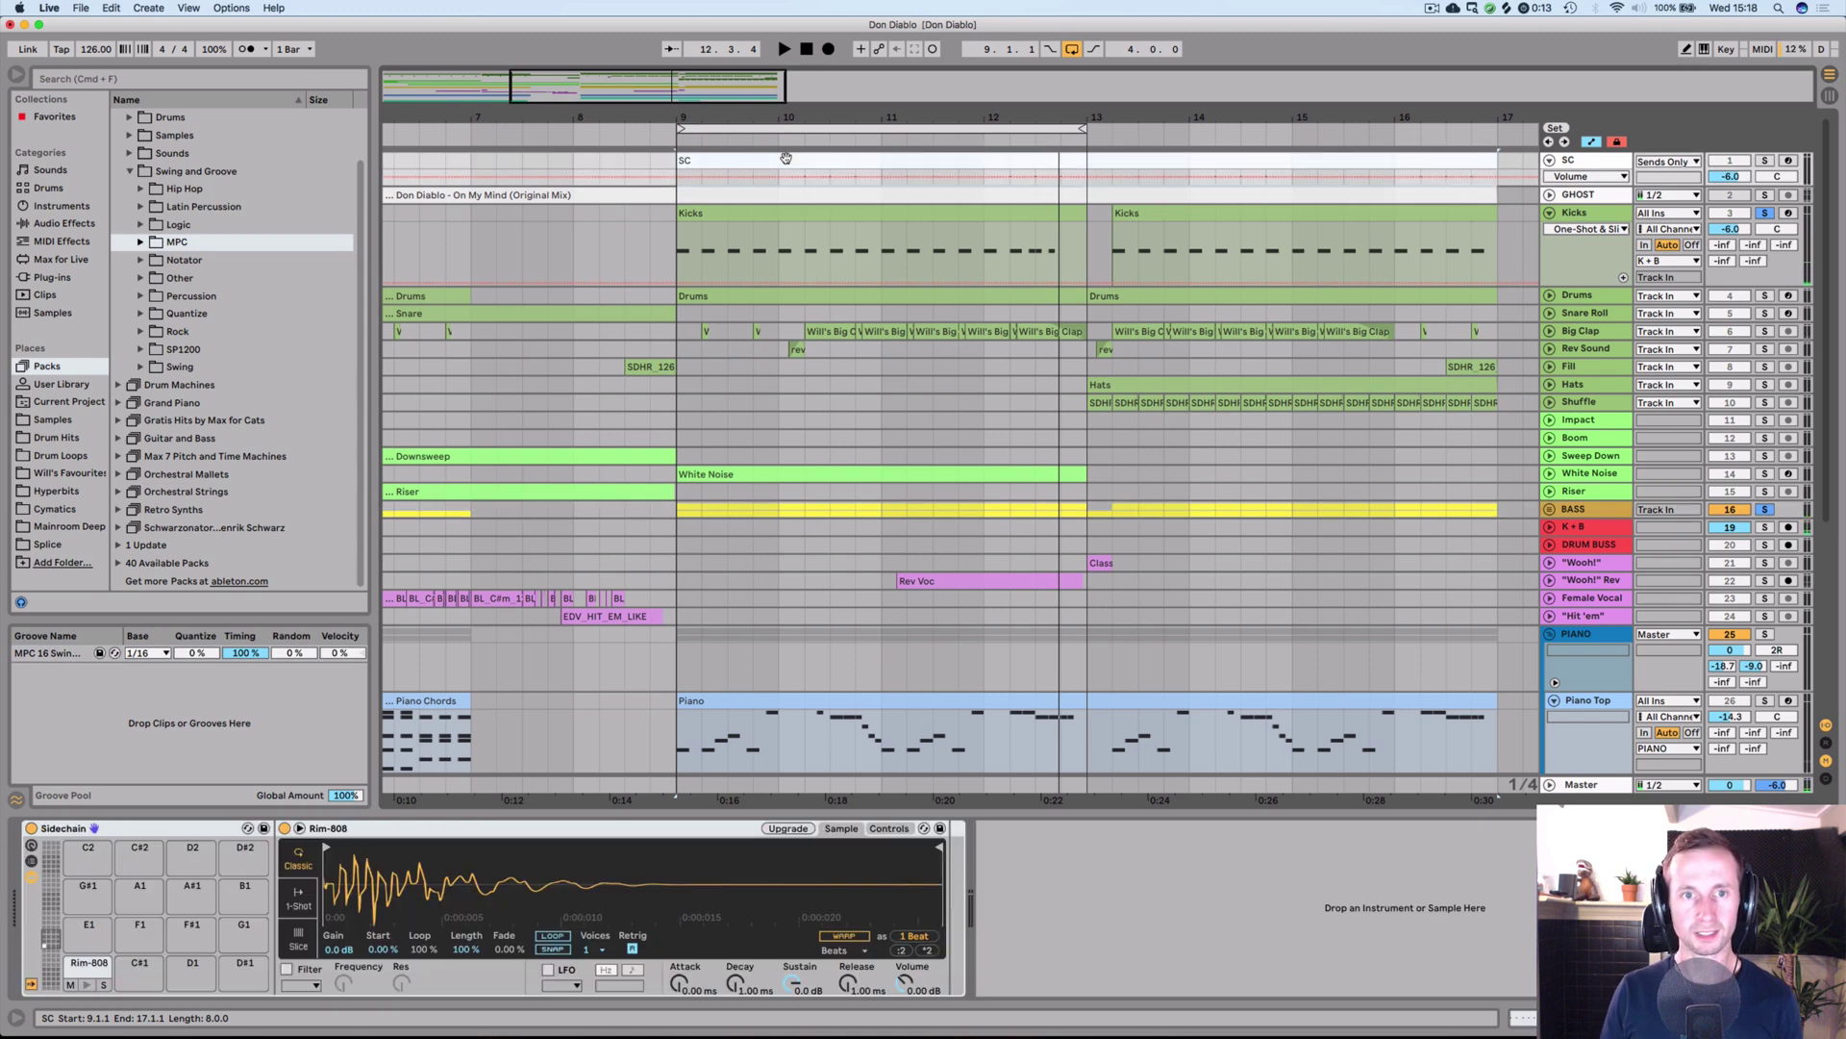
double_click(725, 155)
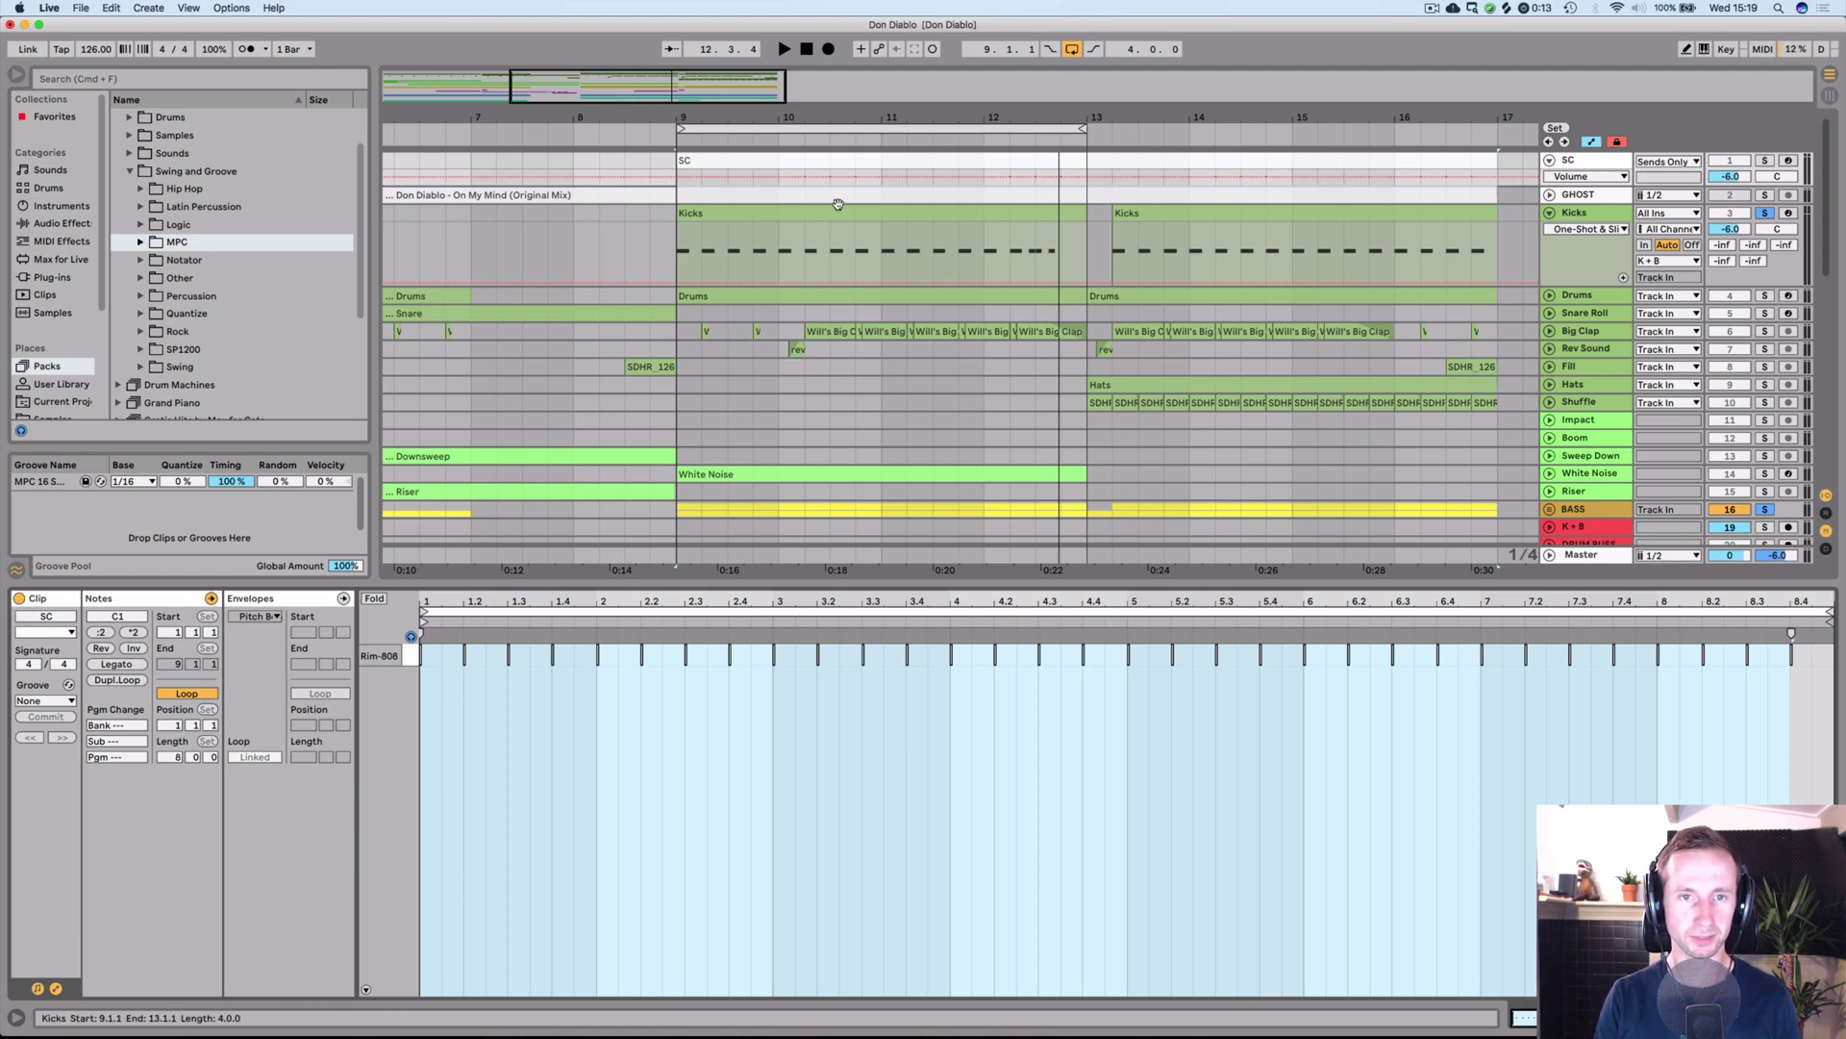
key("shift+Tab")
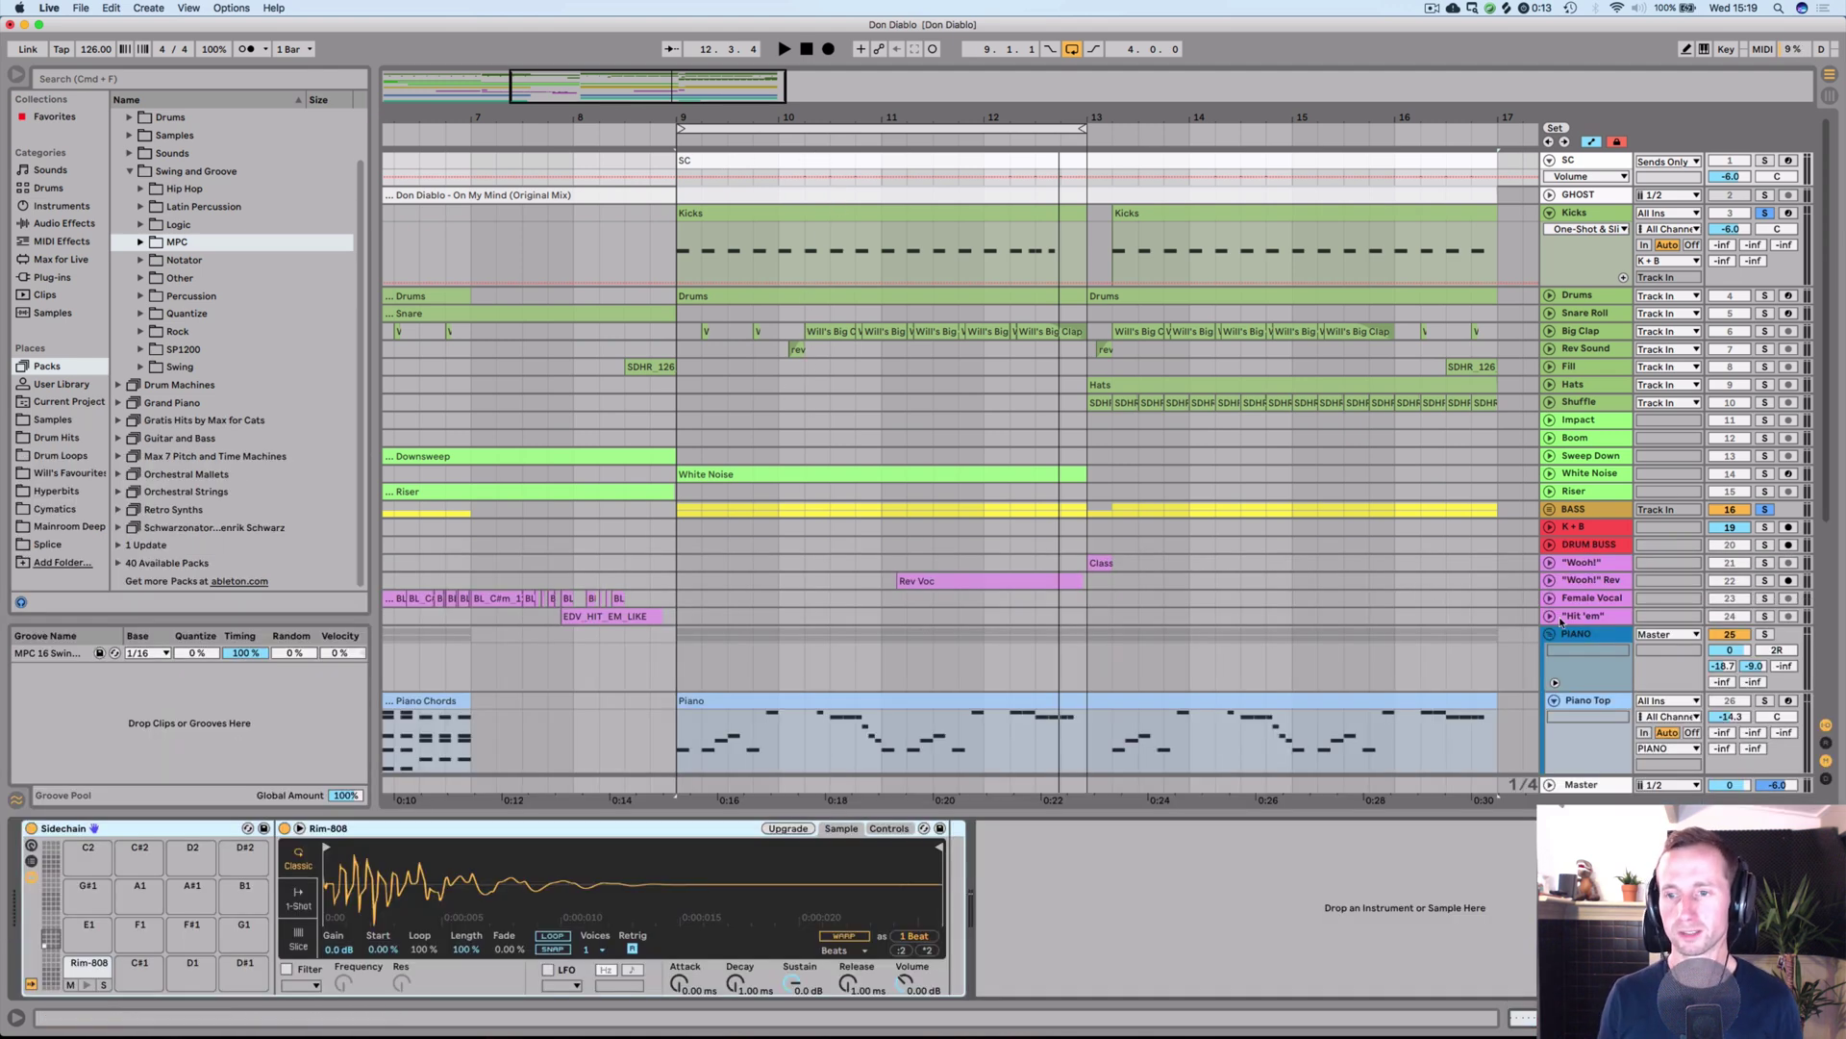
- Play the soloed kick and bass with the sidechain trigger active and show the BASS group's Pump COMP compressor
key("space")
left_click(1607, 516)
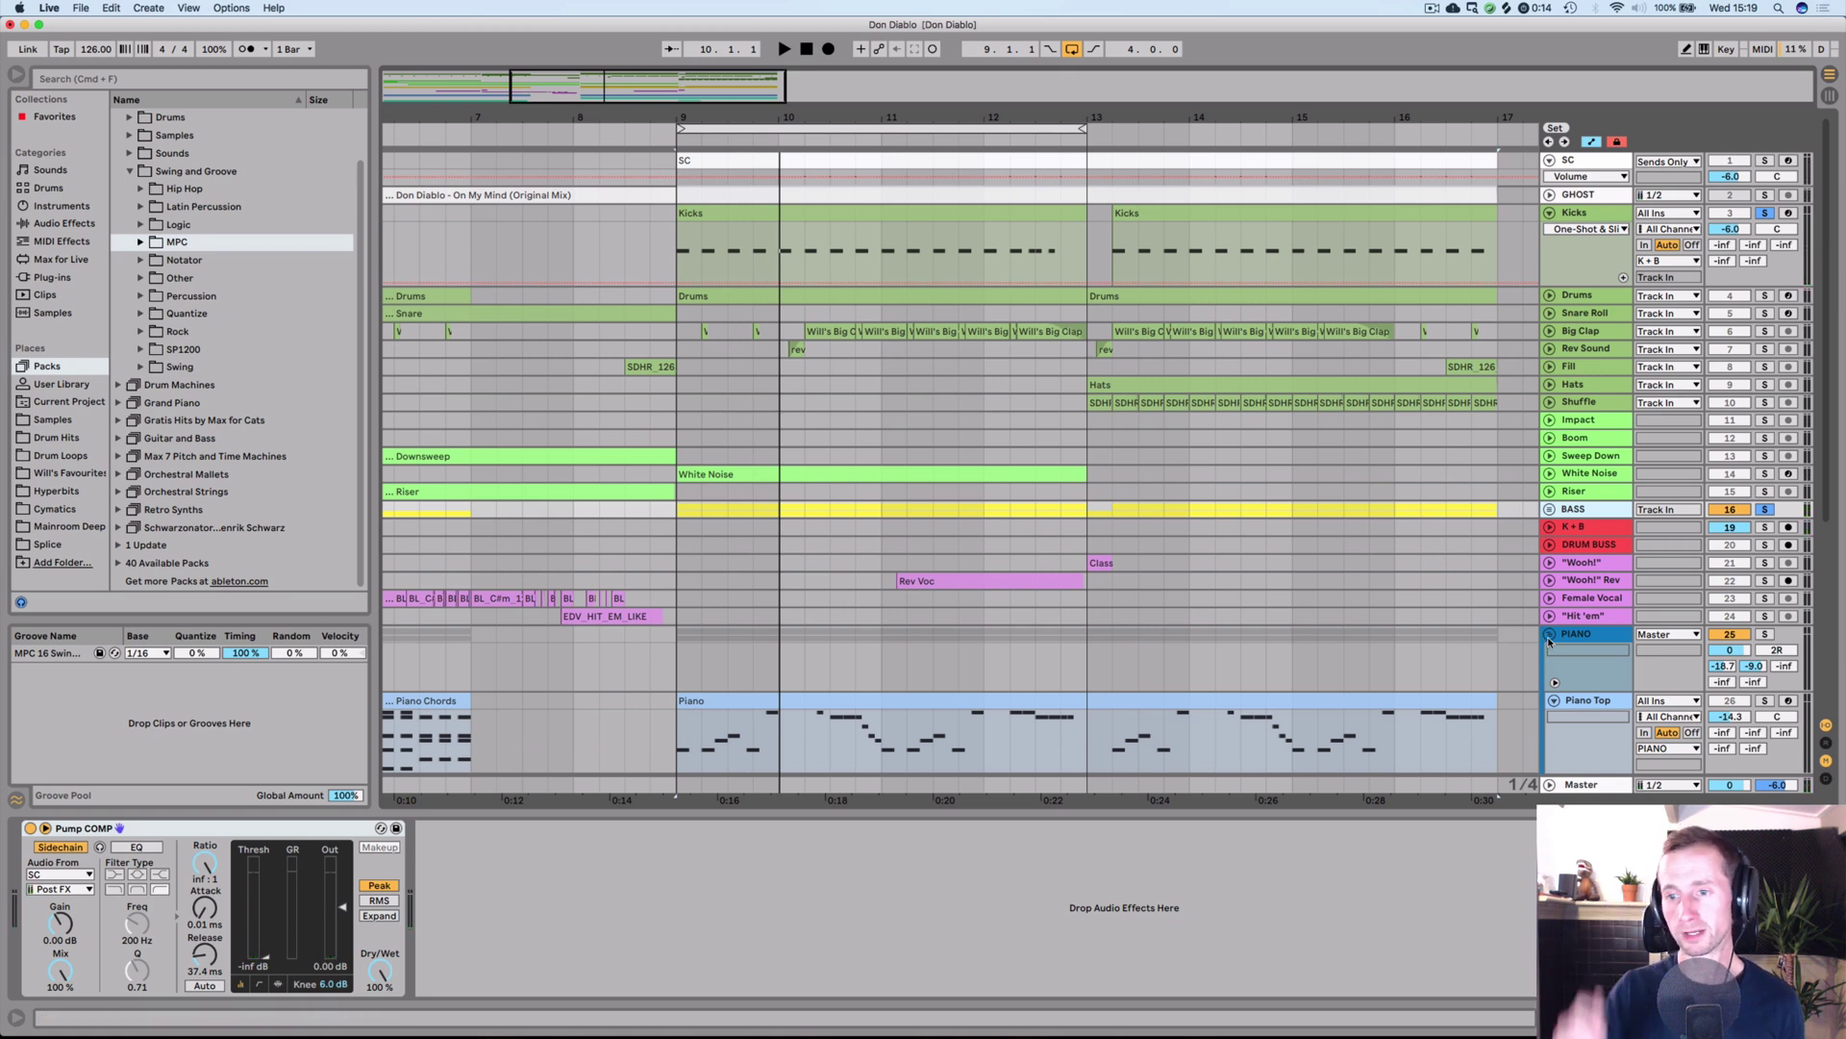
- Solo the PIANO and WUP groups as well and play them together with the kick and bass
left_click(1765, 634)
key("space")
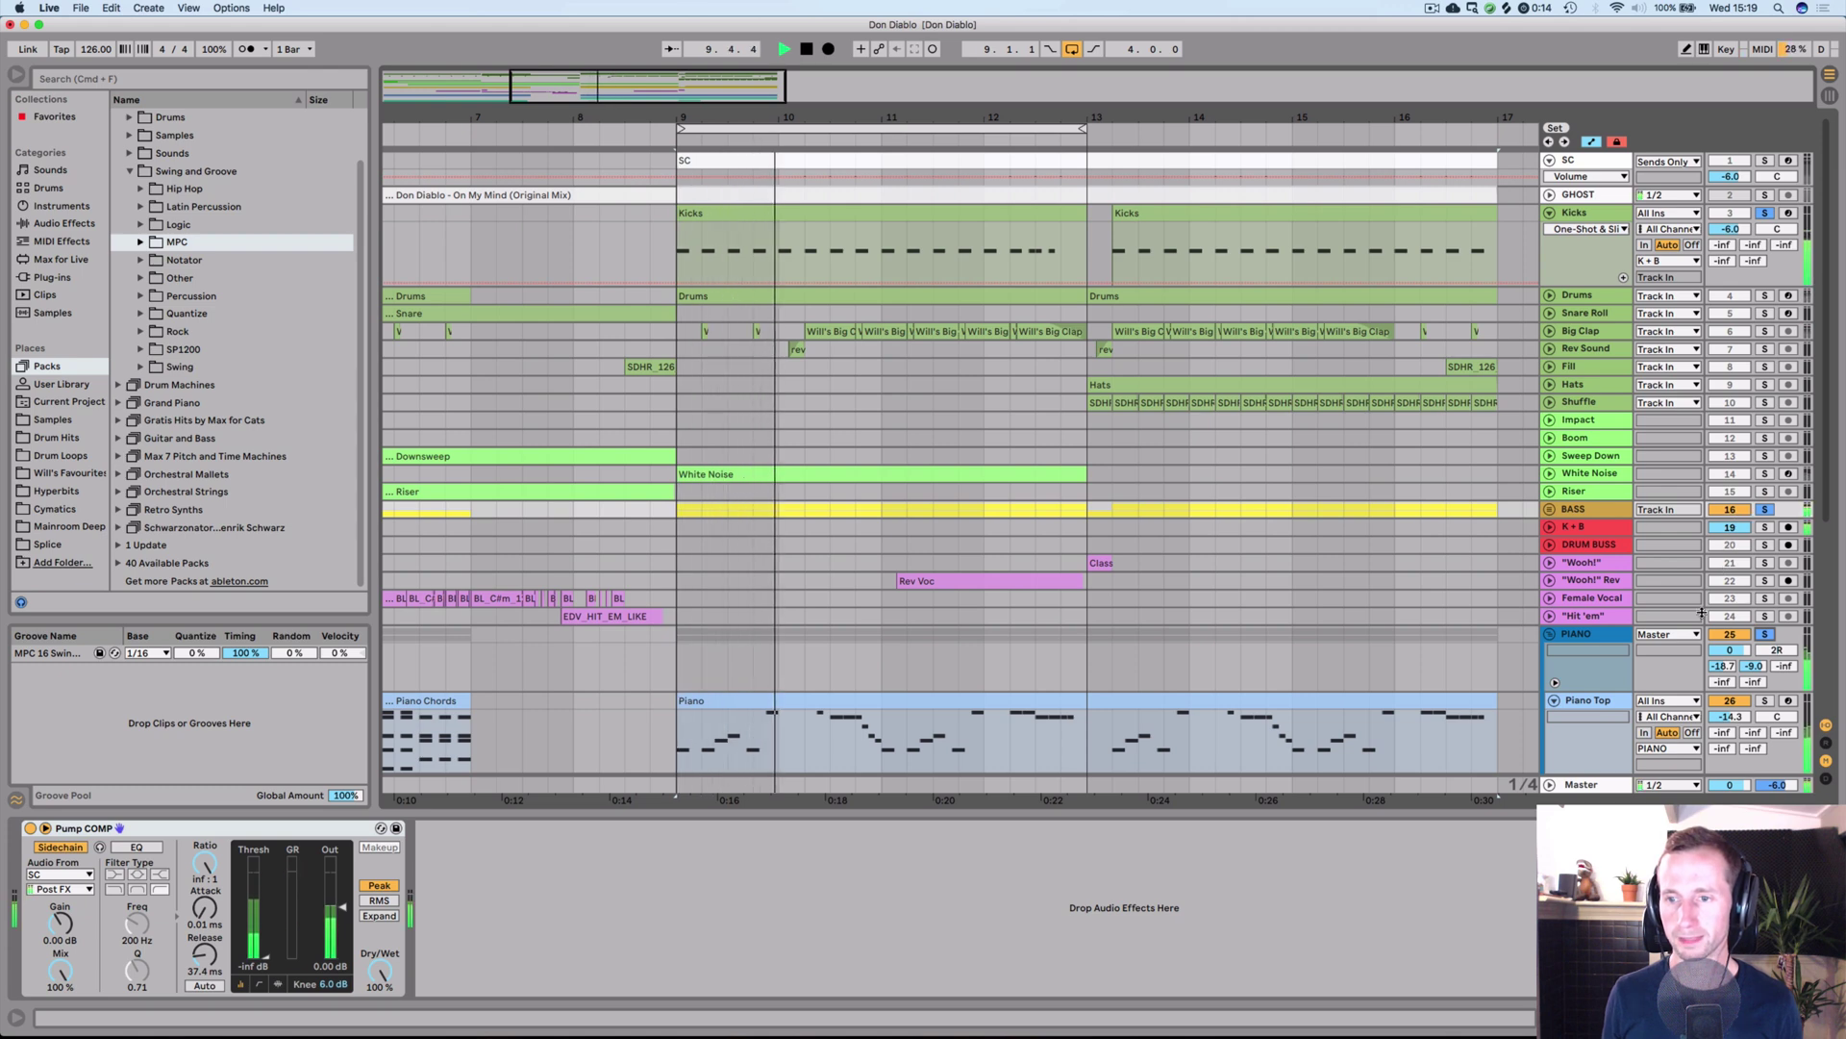
scroll(1673, 577, "down", 6)
left_click(1765, 572)
left_click(1551, 341)
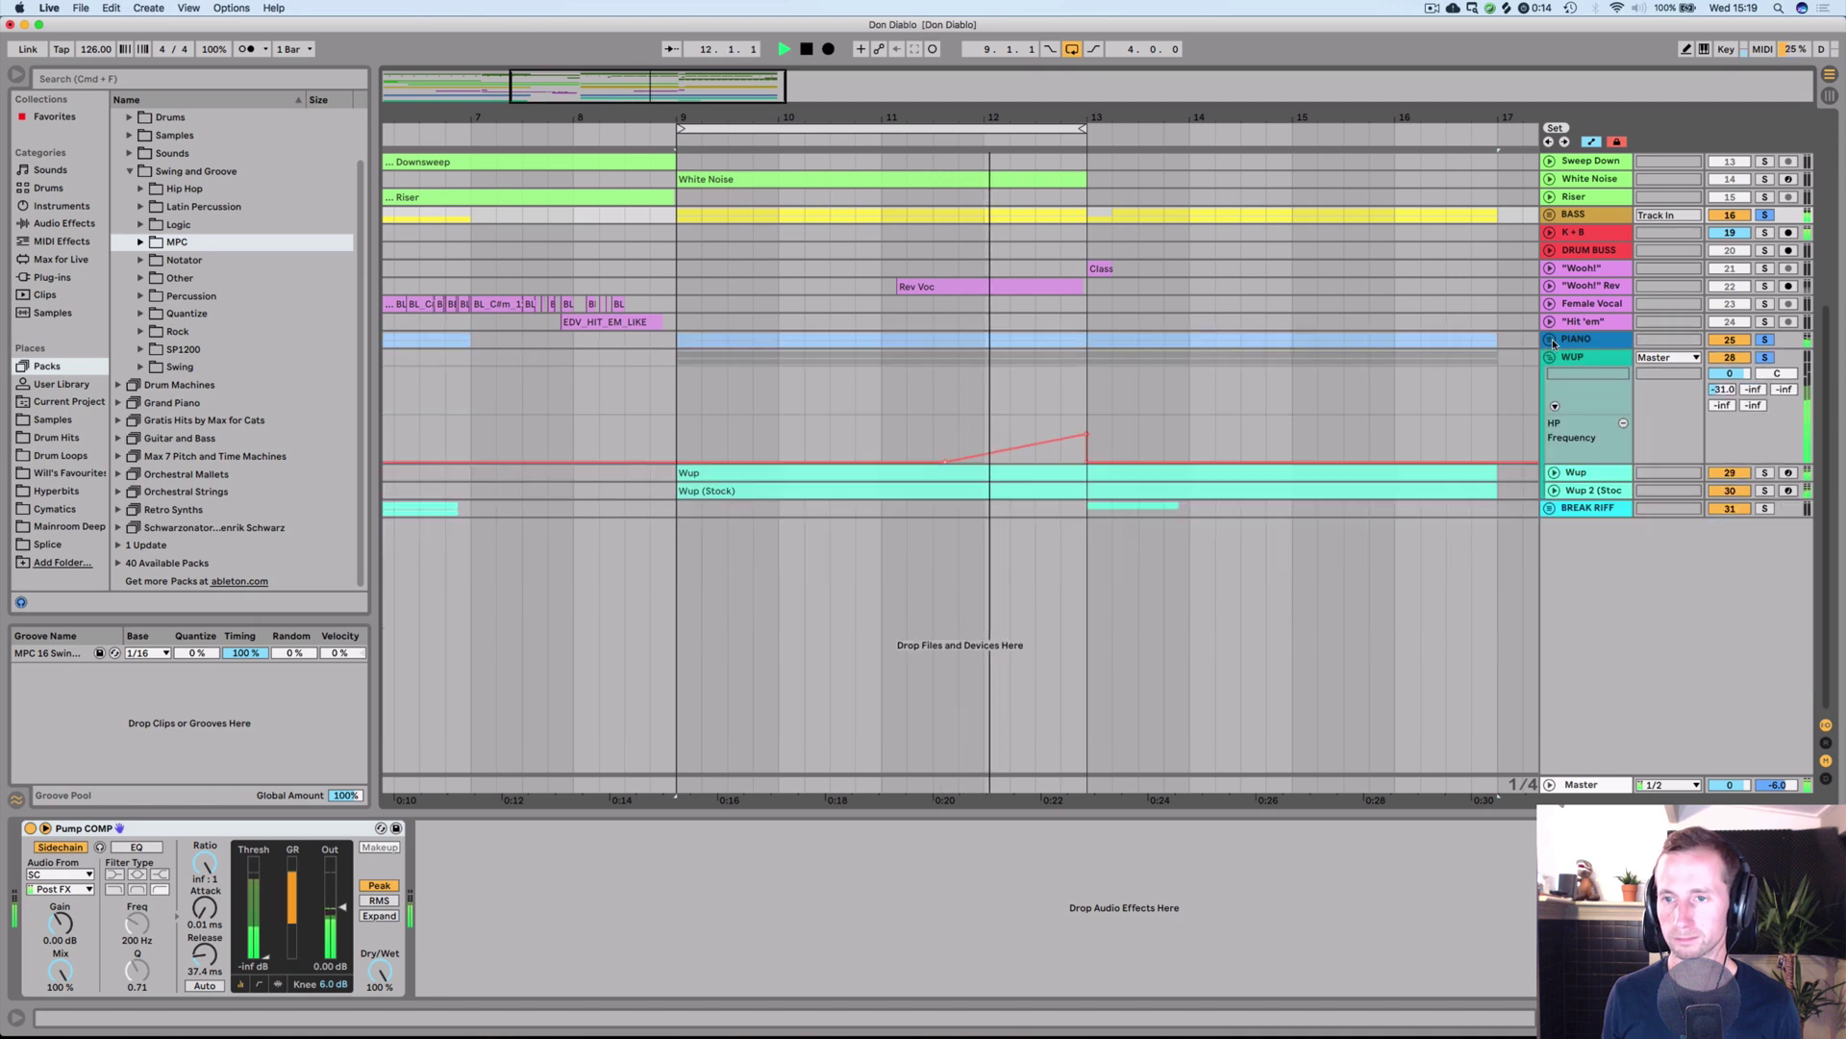
left_click(1551, 342)
key("space")
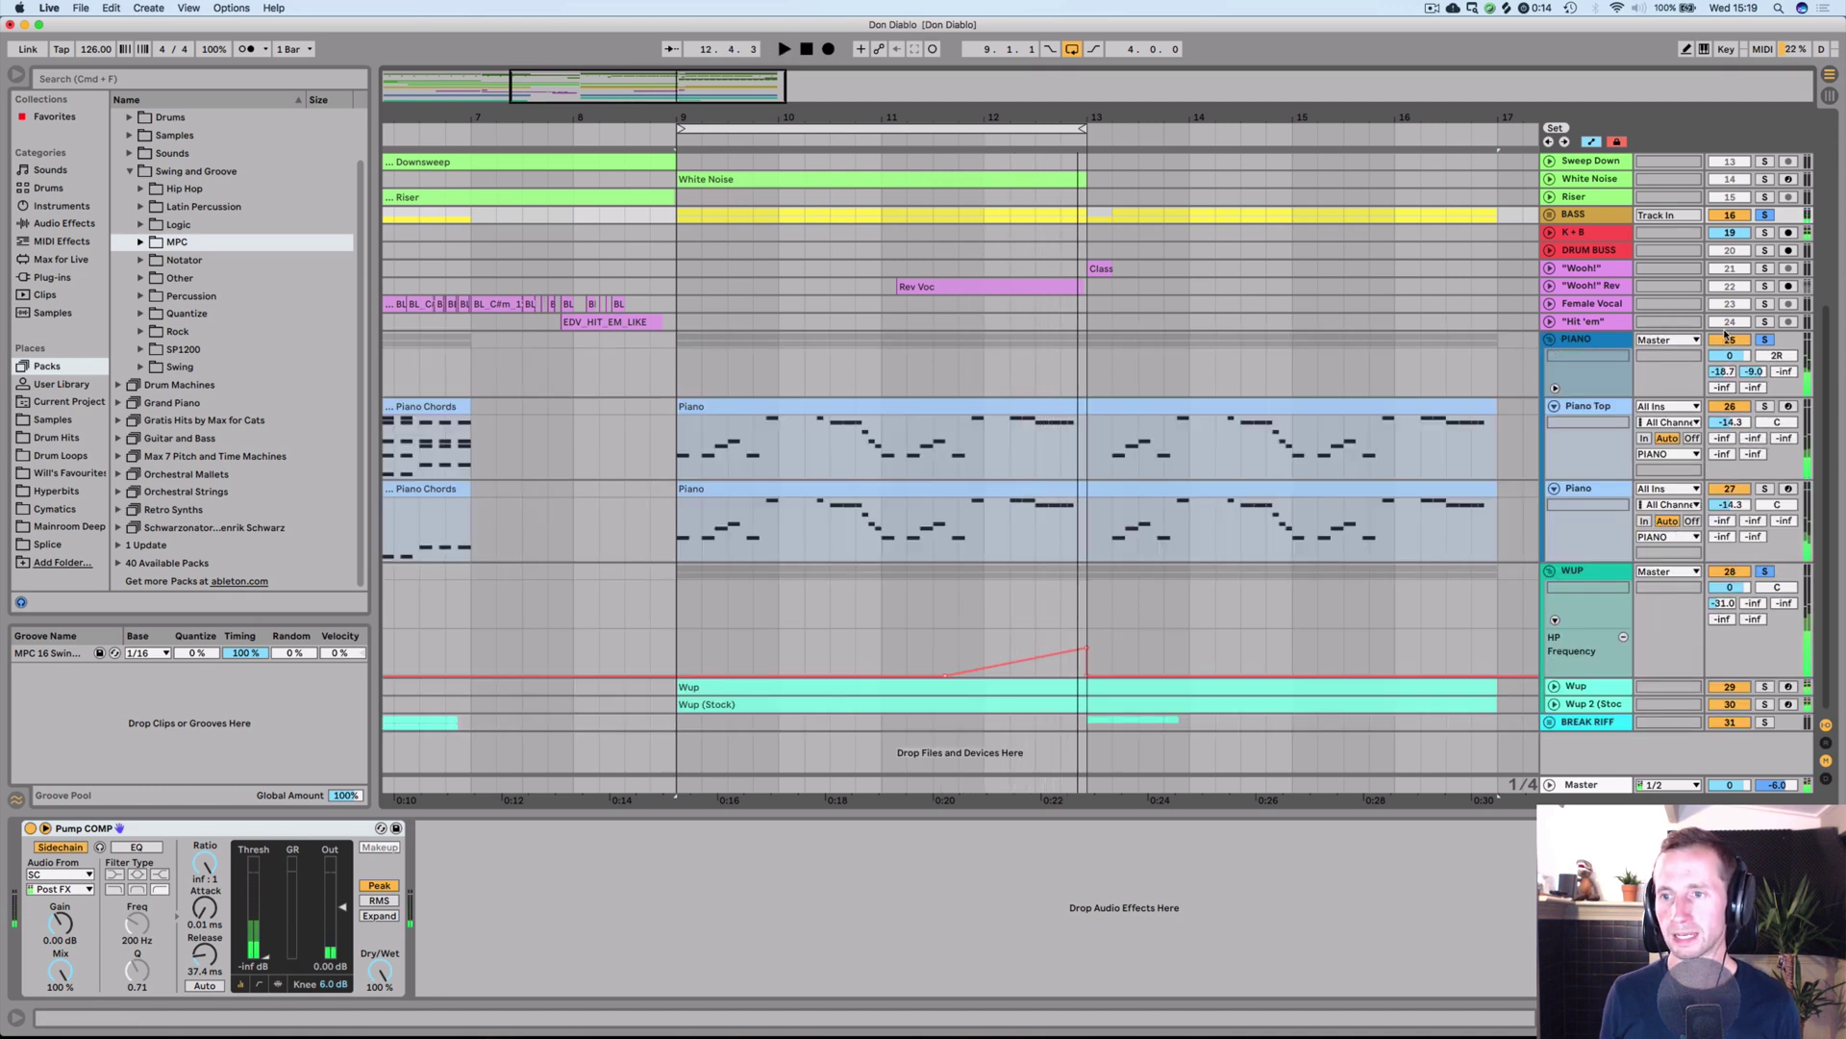
key("space")
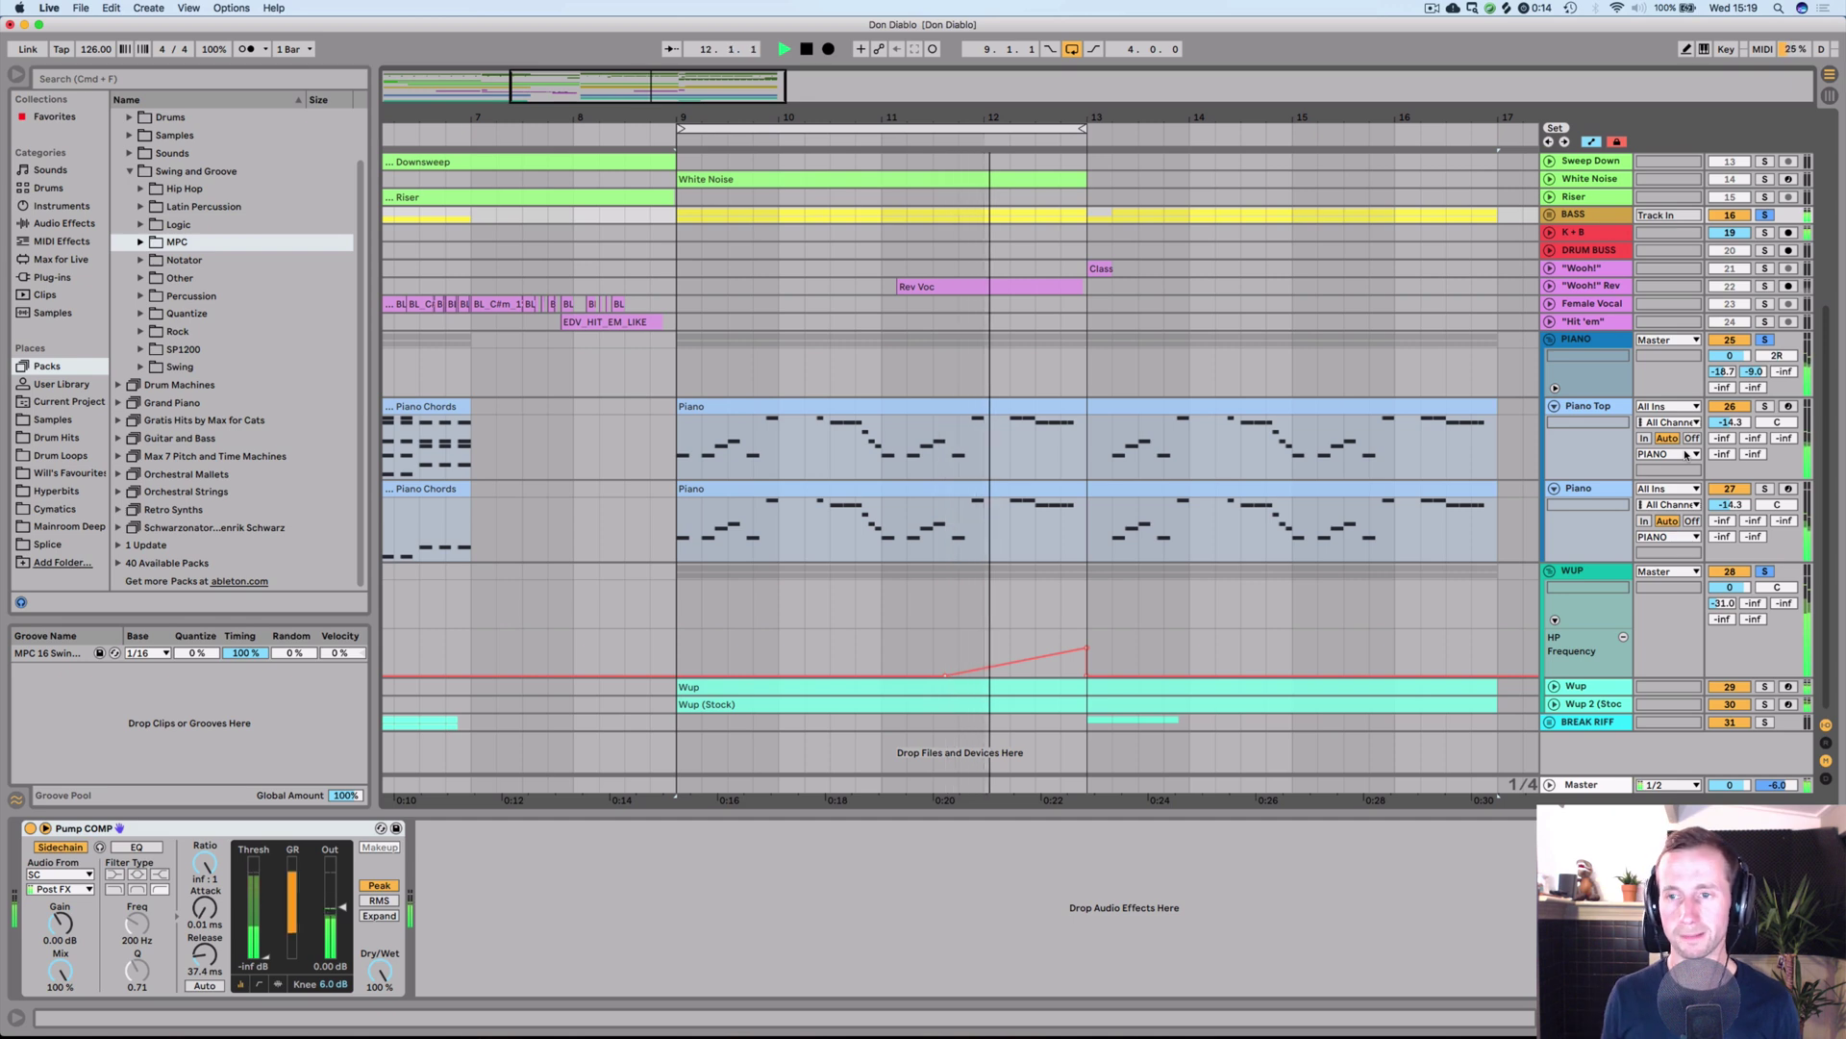
key("space")
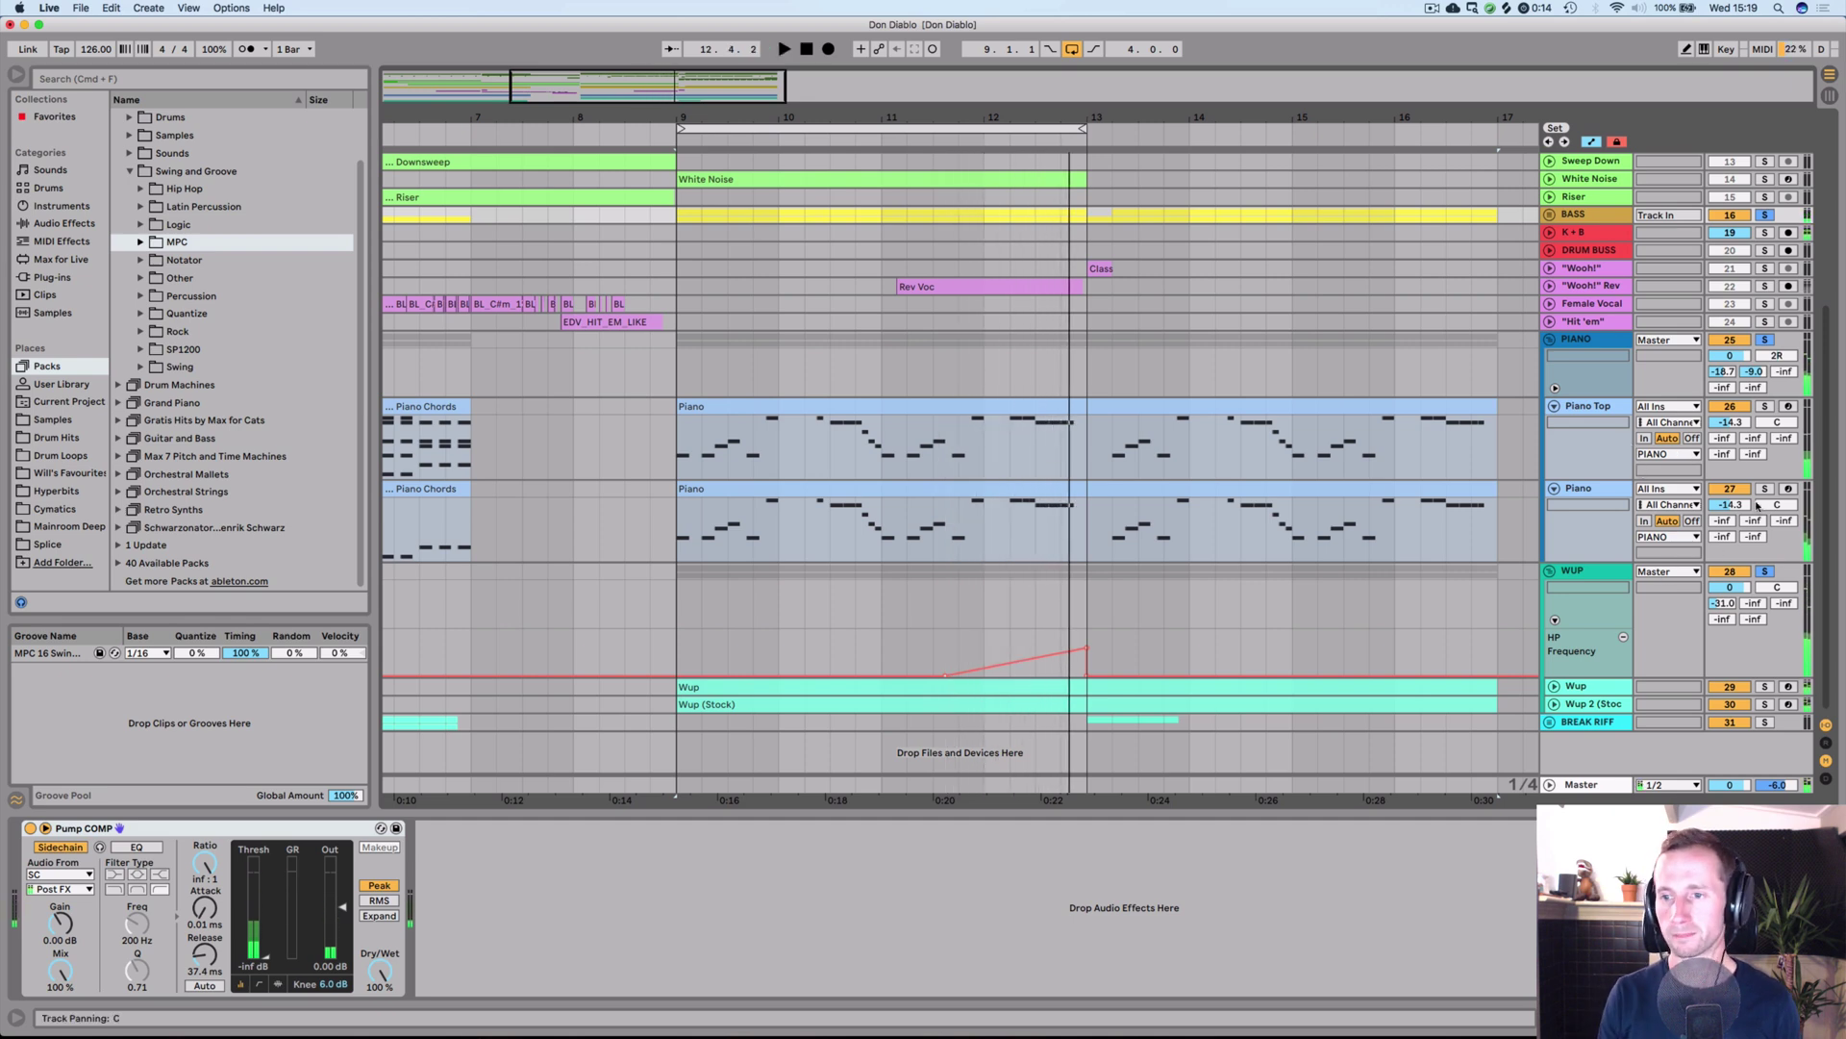
- Show the return tracks in the Session View mixer and play the A Bass RVB return soloed with its effects displayed
key("Tab")
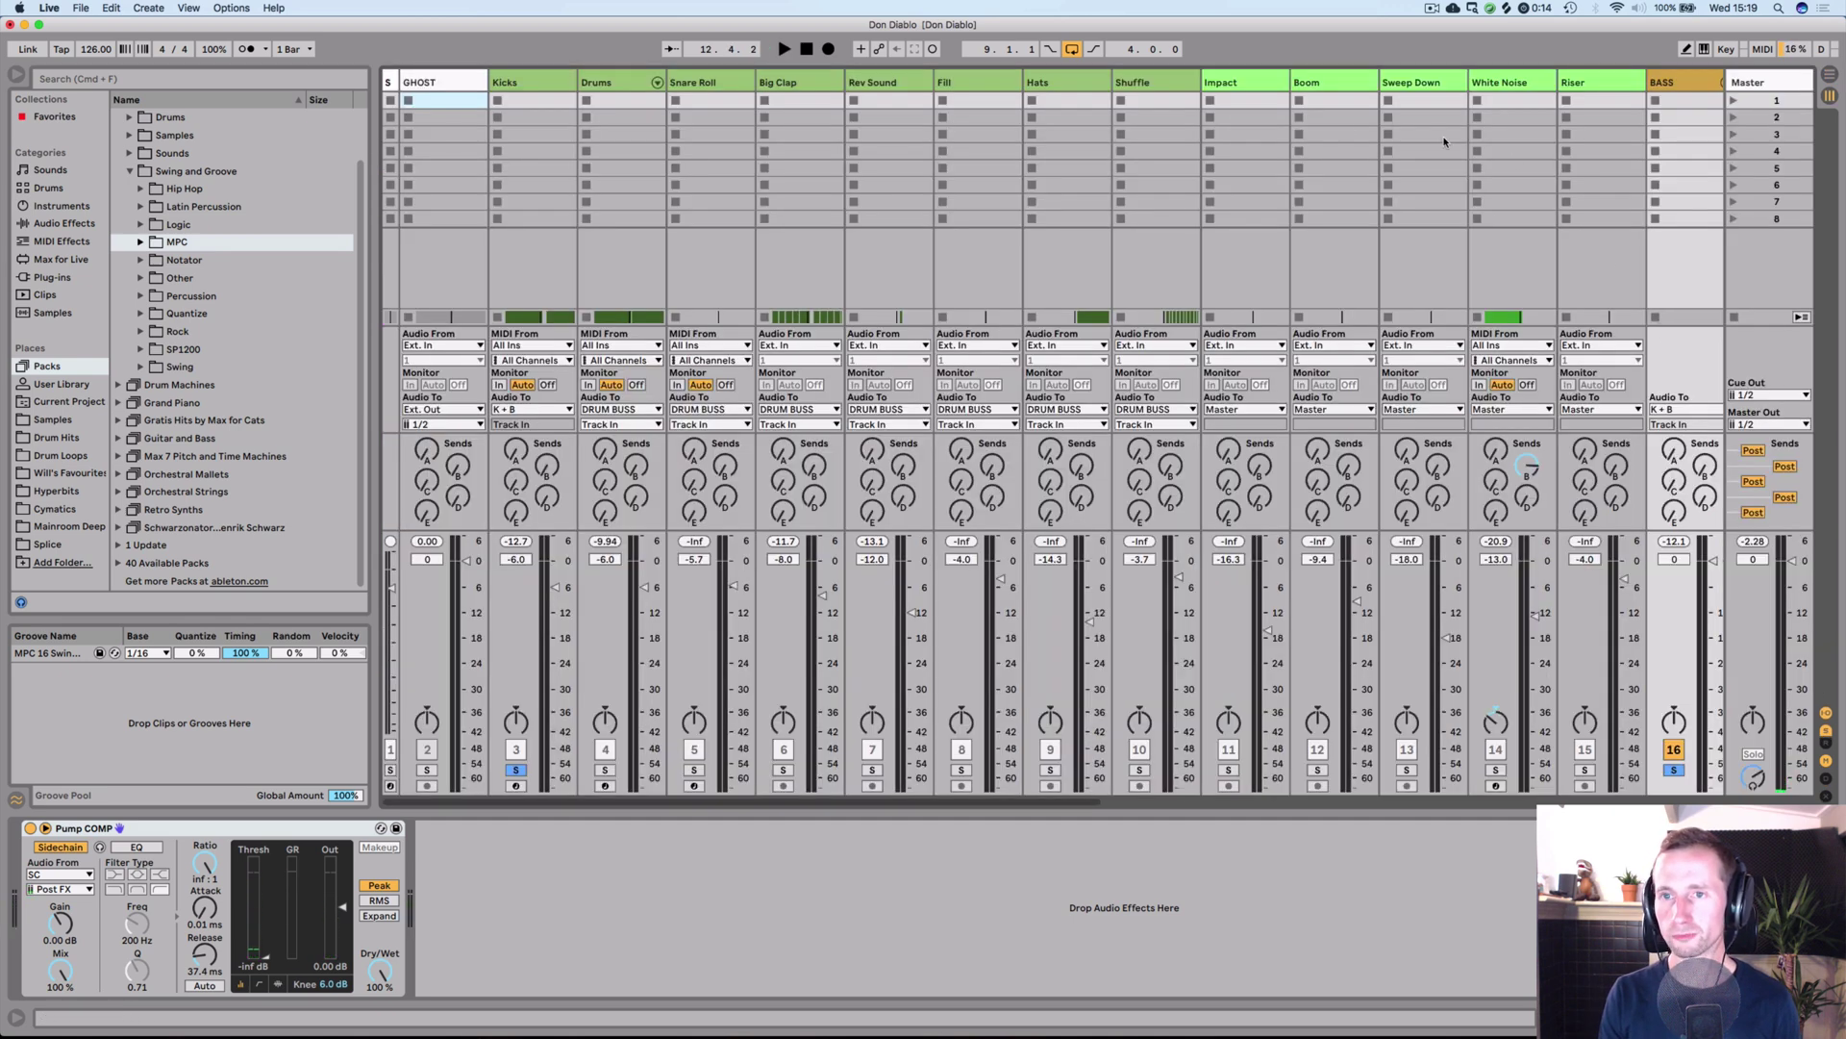
left_click(1827, 745)
key("space")
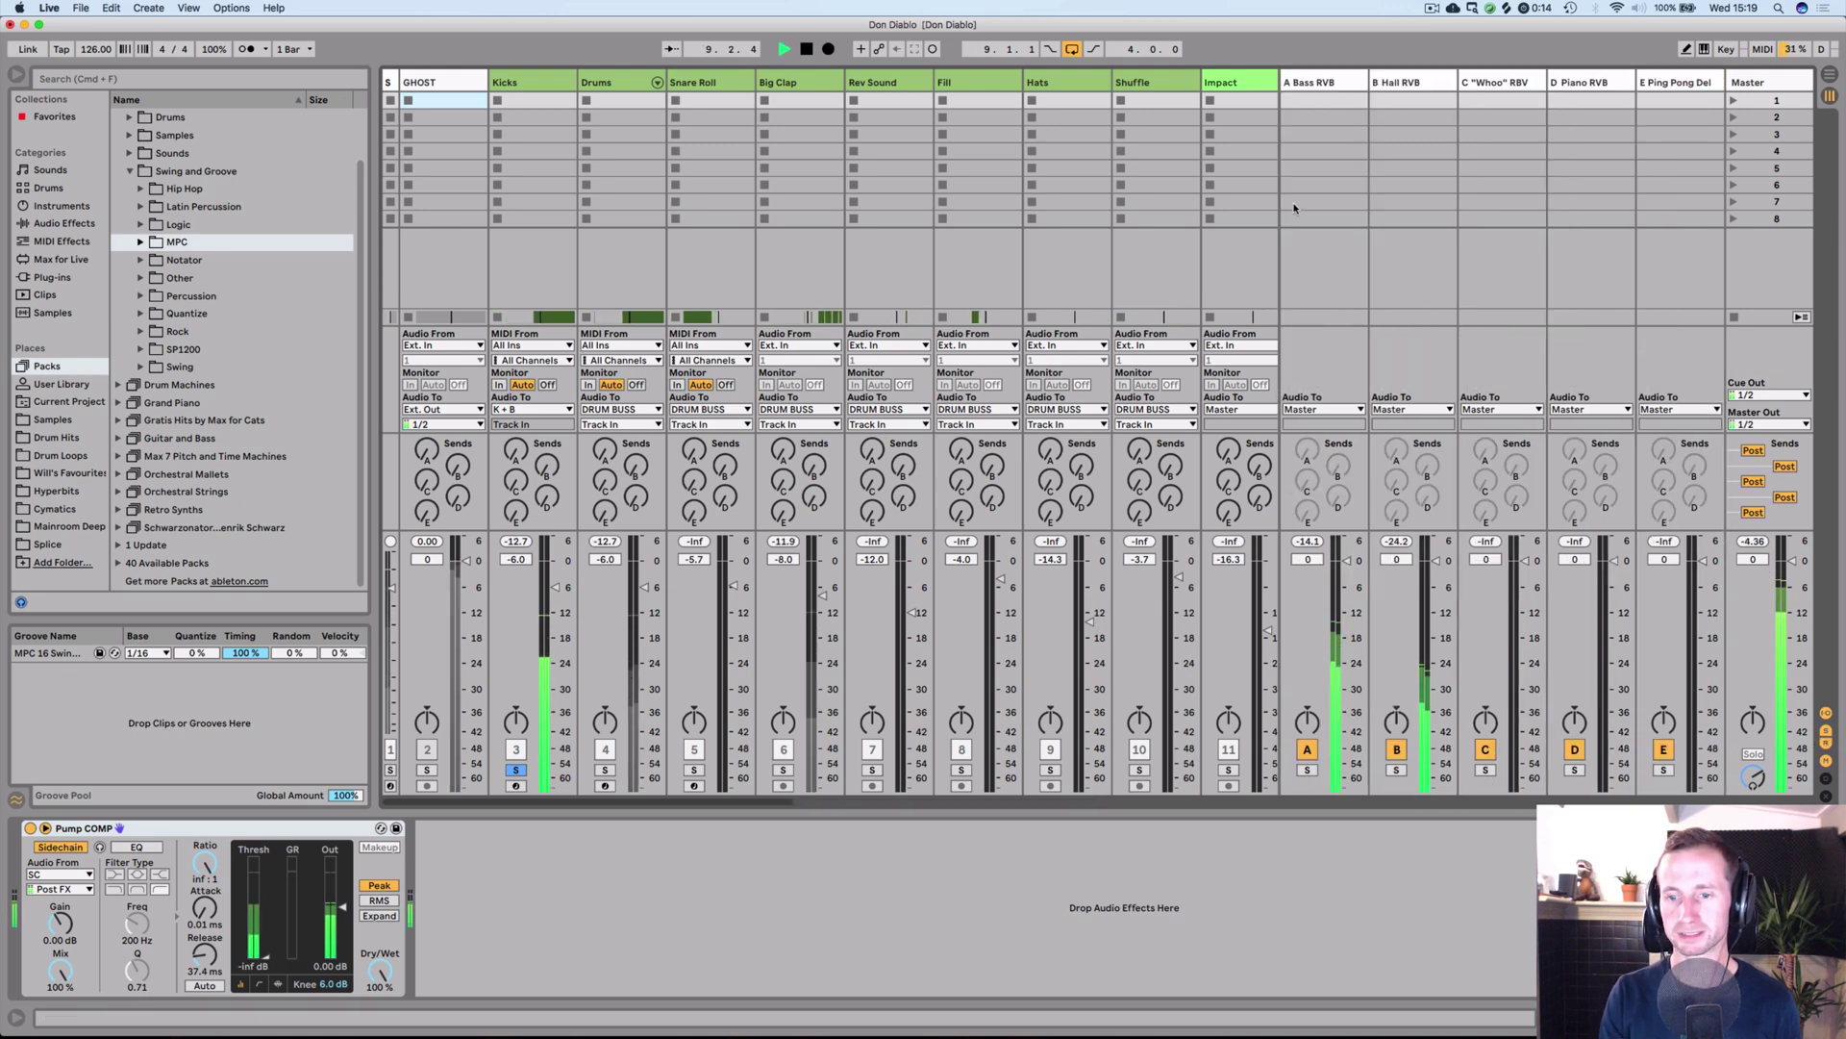
left_click(1311, 84)
left_click(1307, 769)
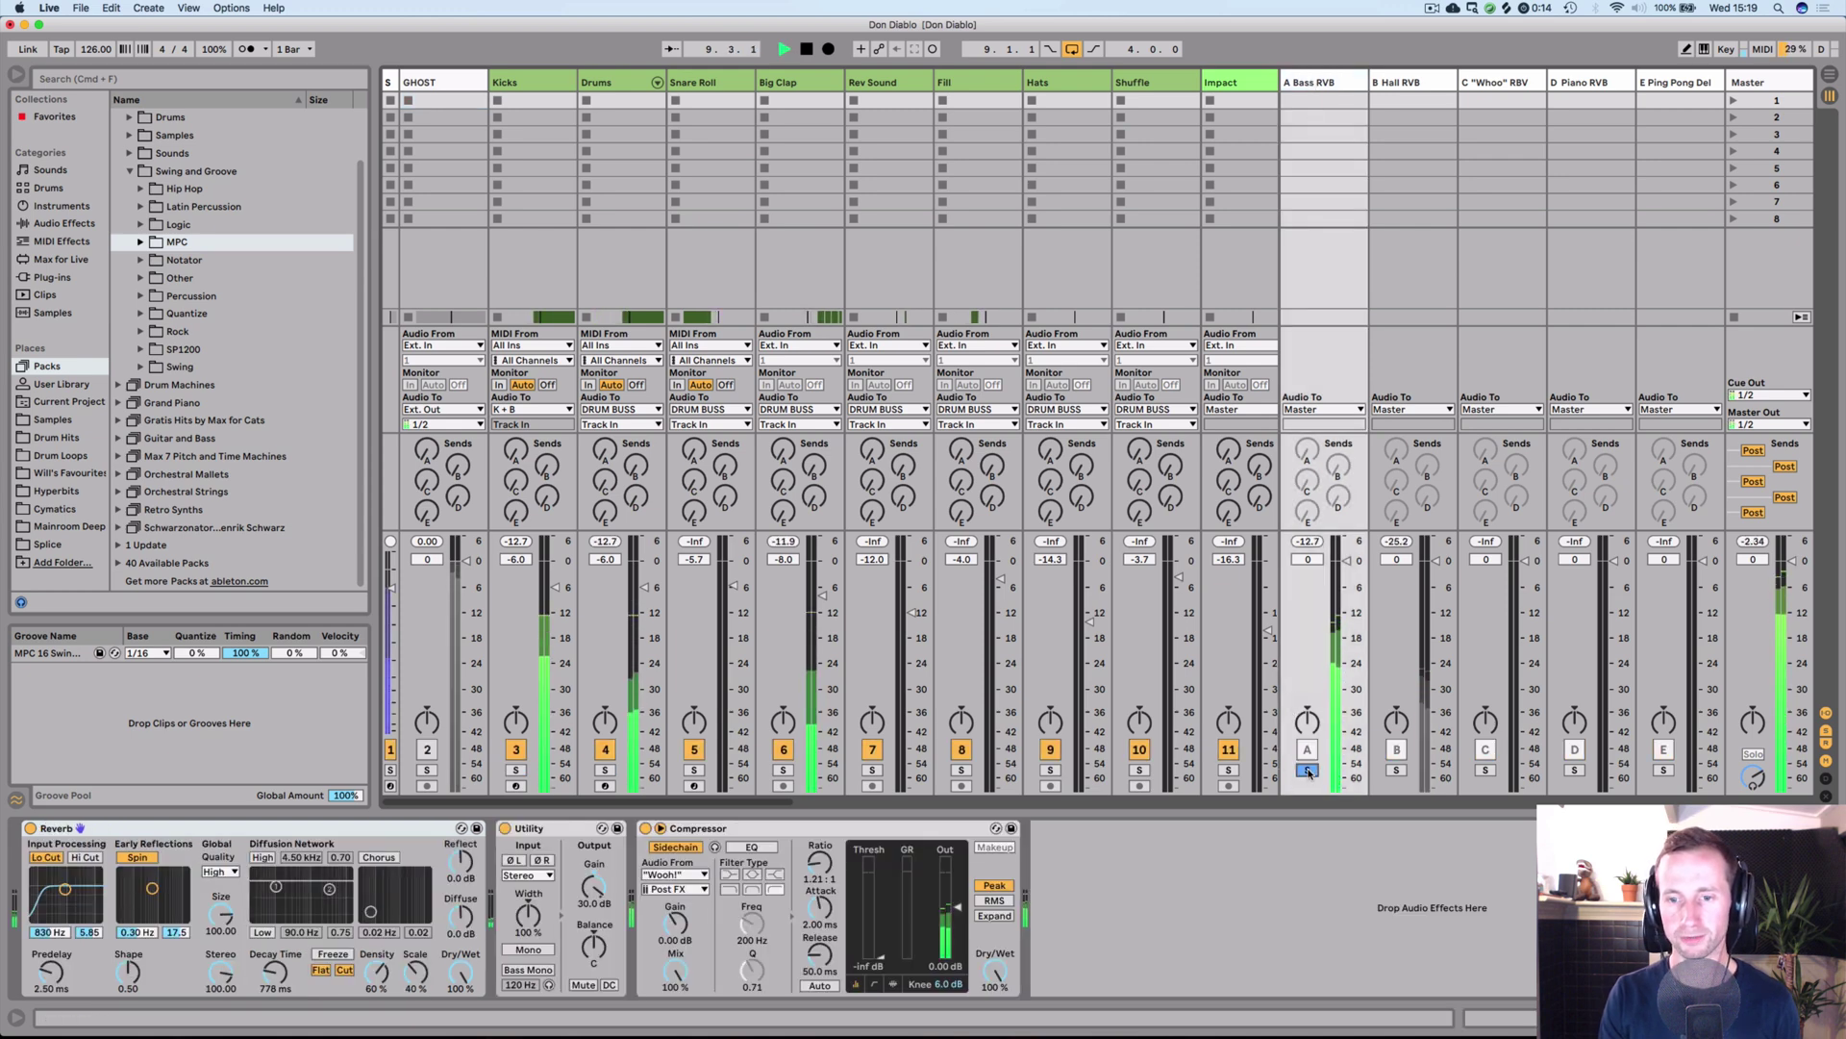
- Play the B Hall RVB return soloed, examine its reverb and Pump COMP sidechain, and turn its solo off
left_click(1398, 770)
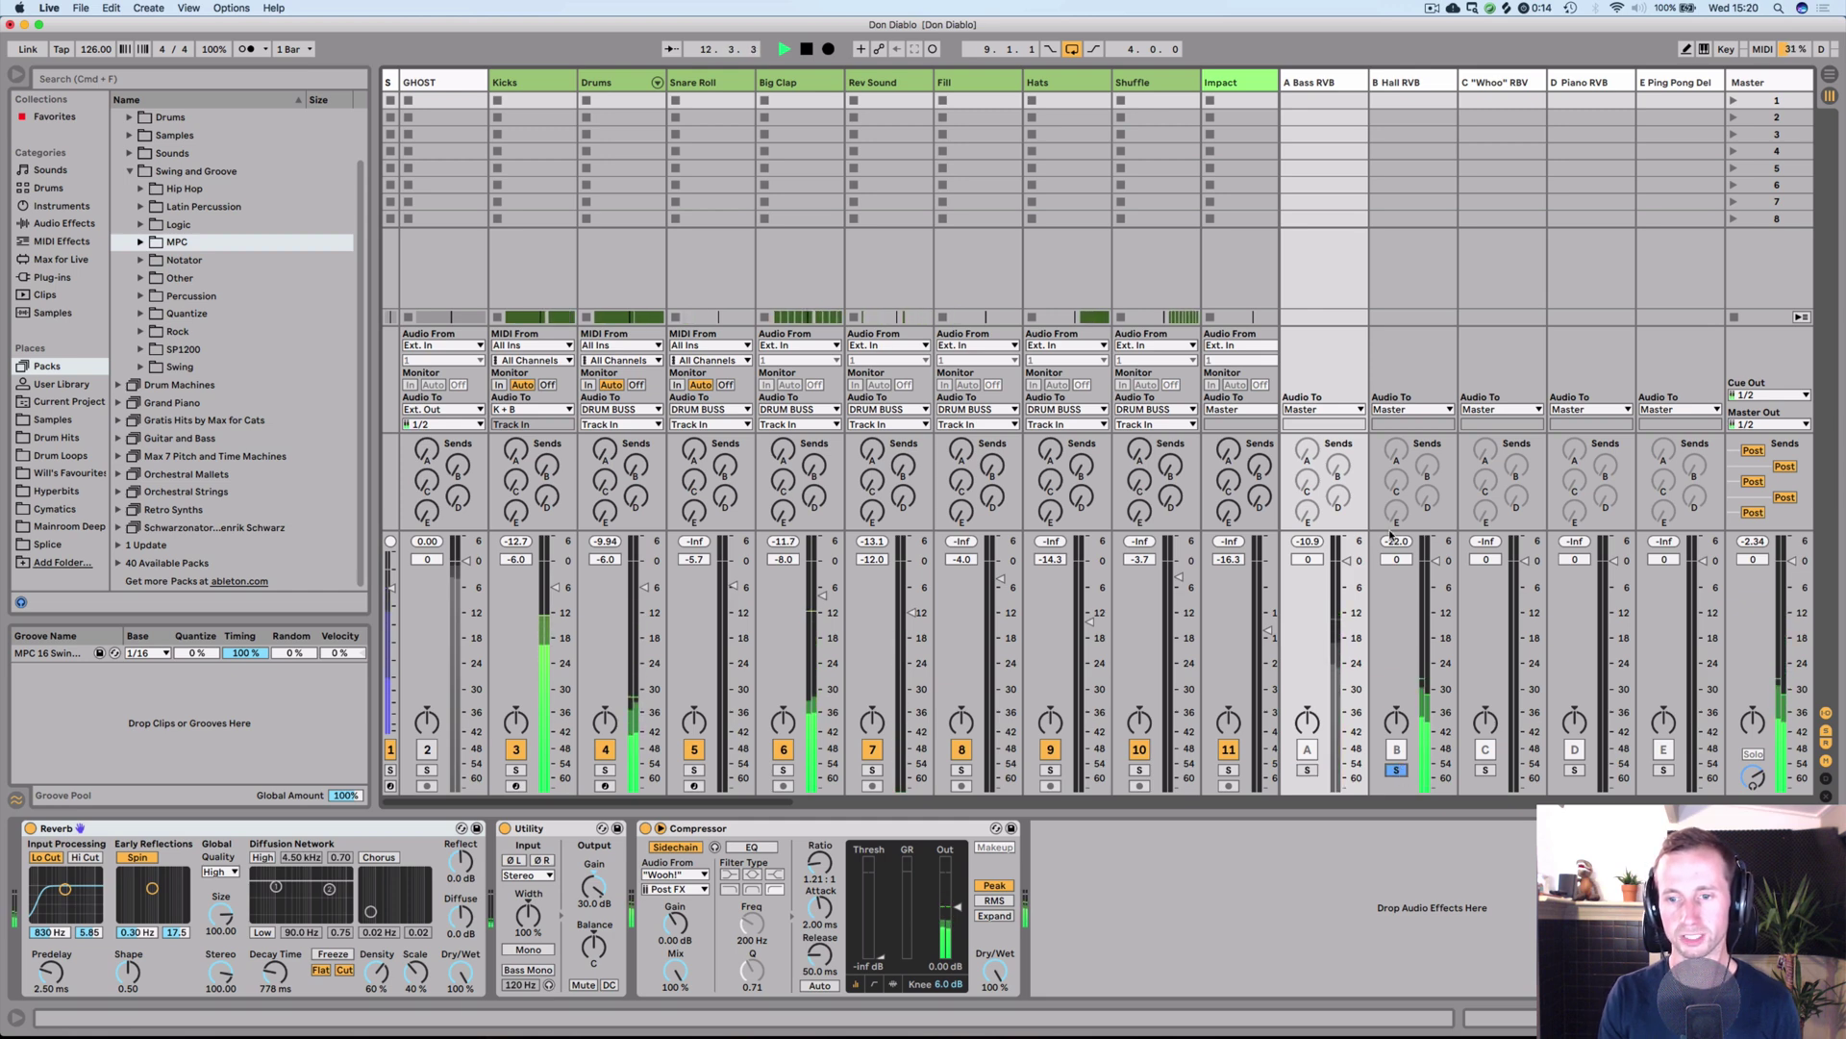
key("Left")
left_click(1411, 83)
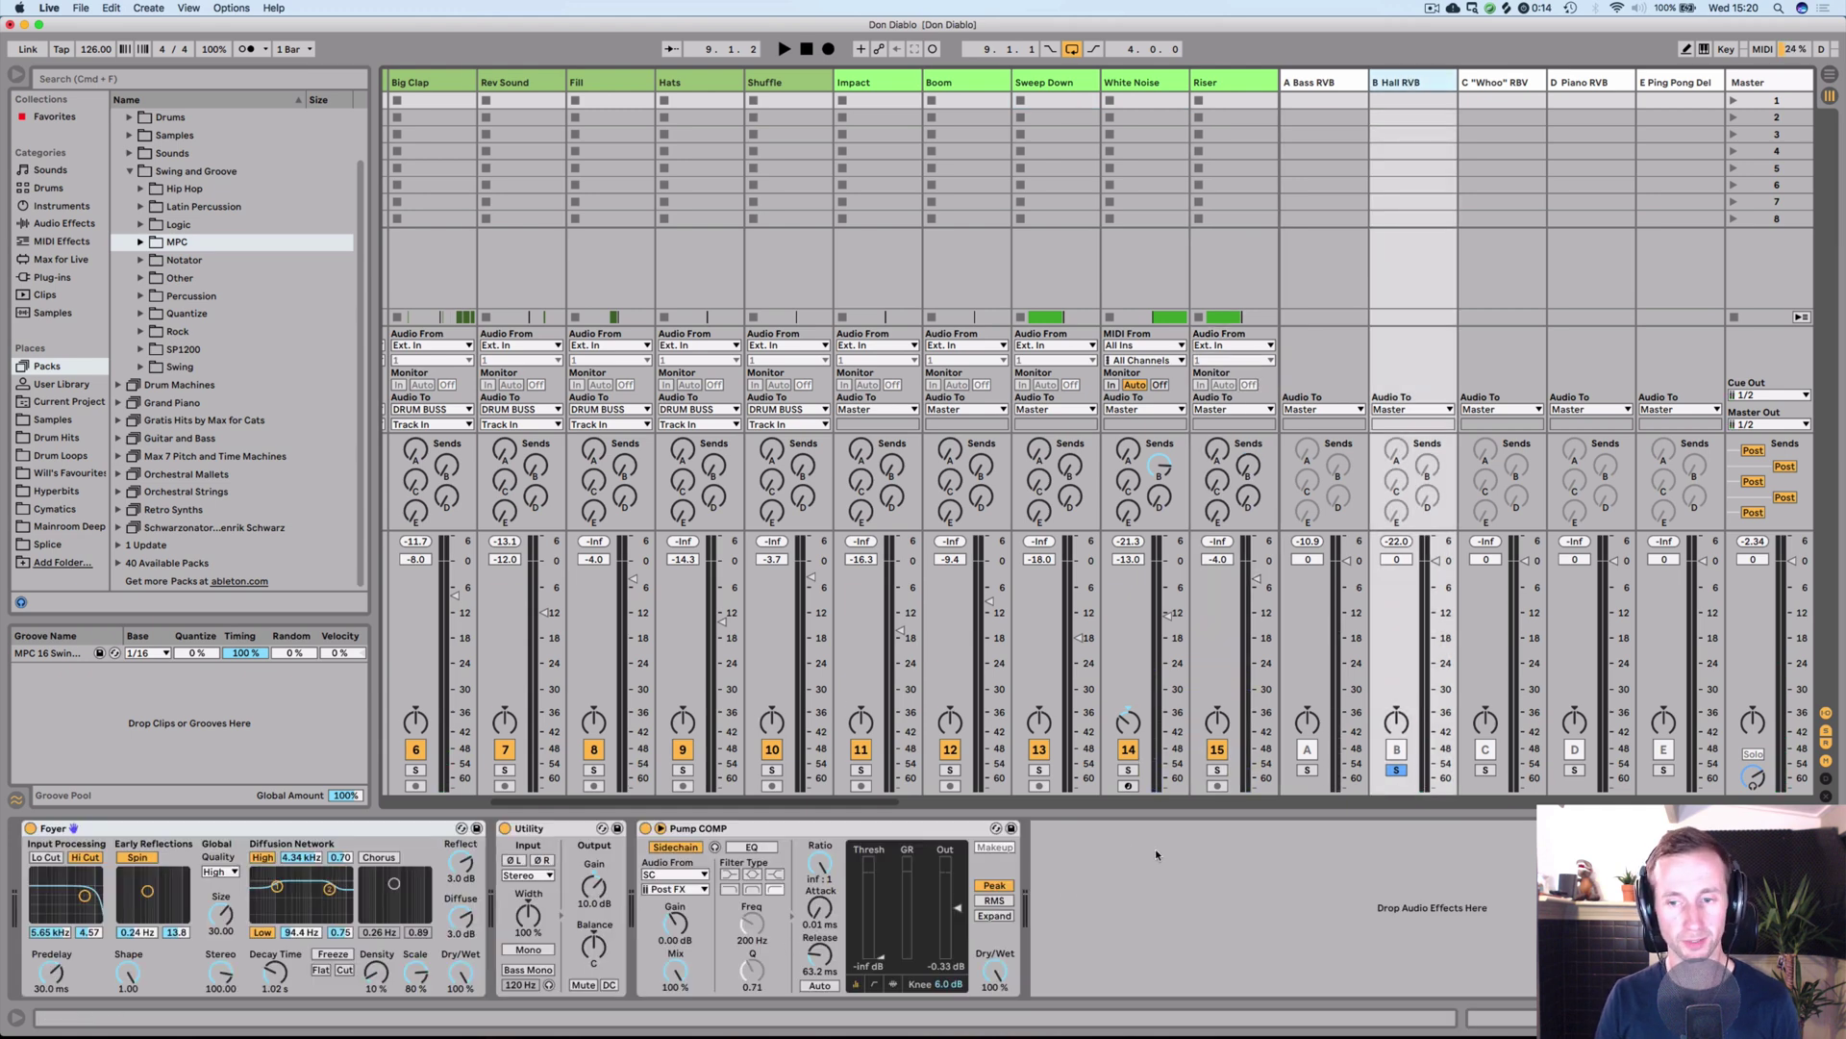
key("space")
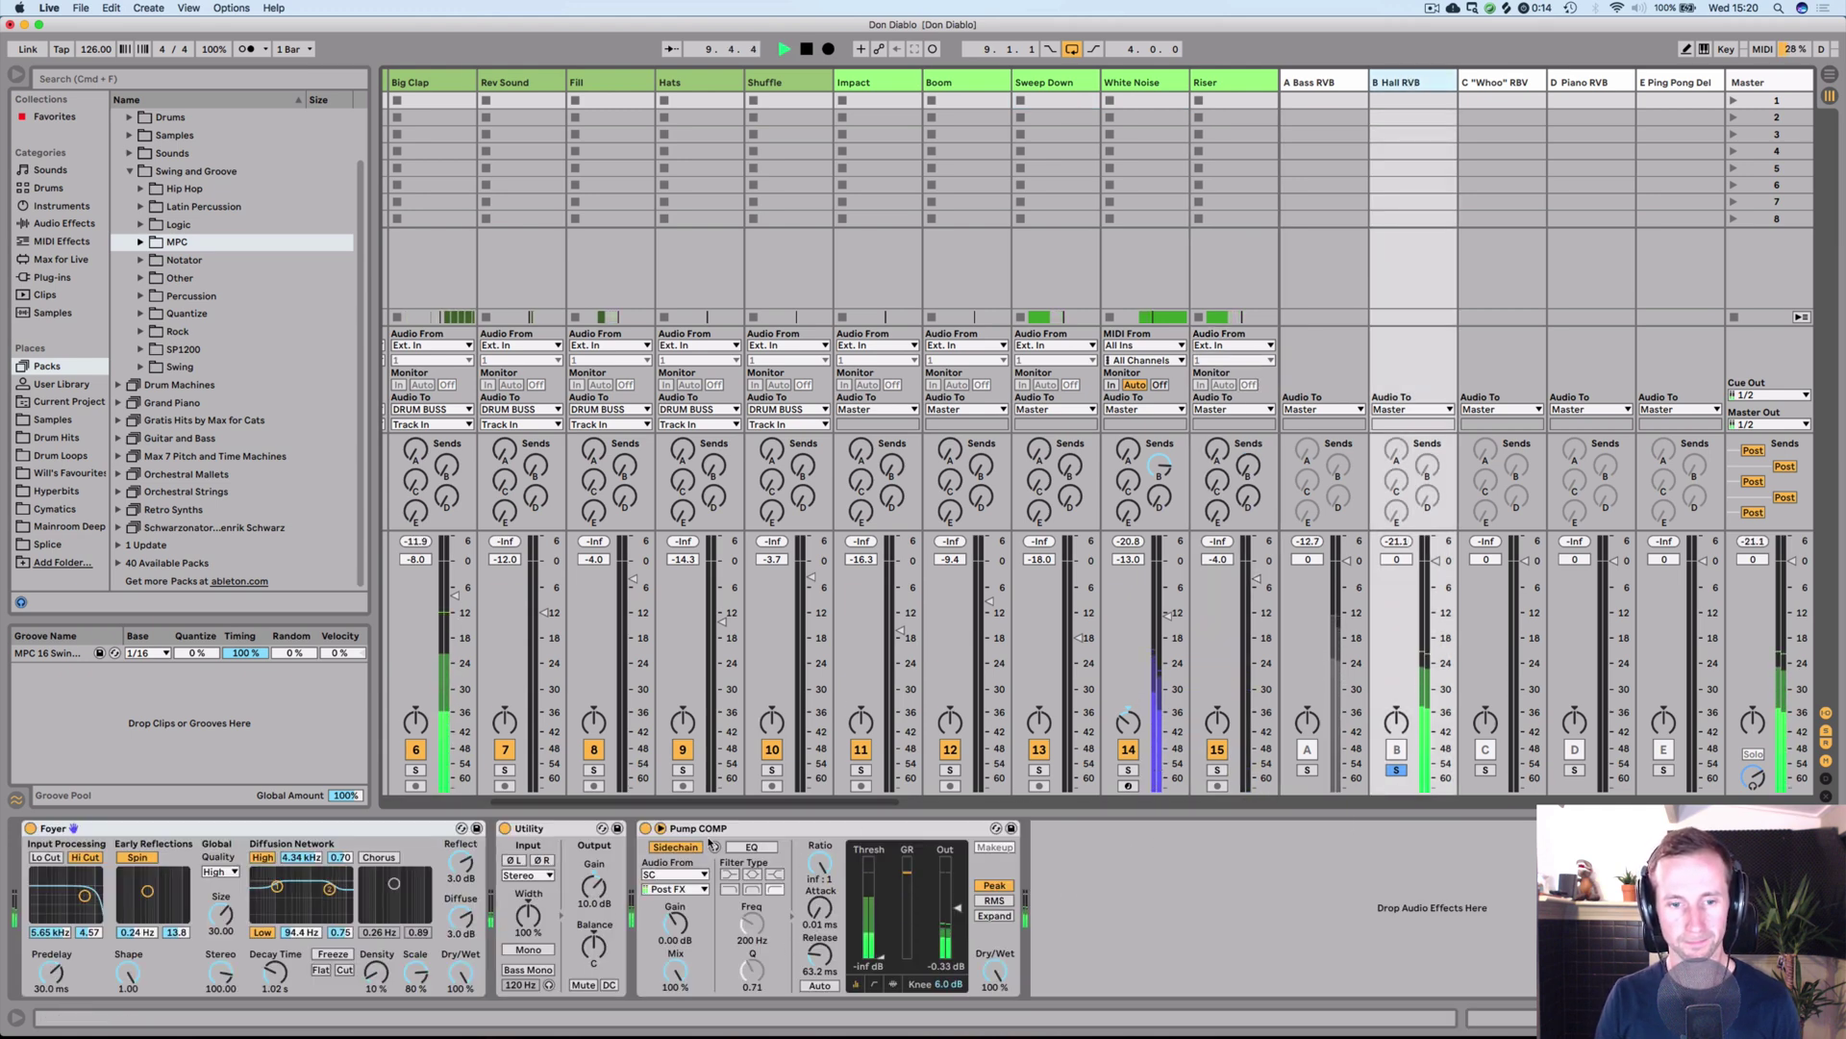
left_click(1397, 770)
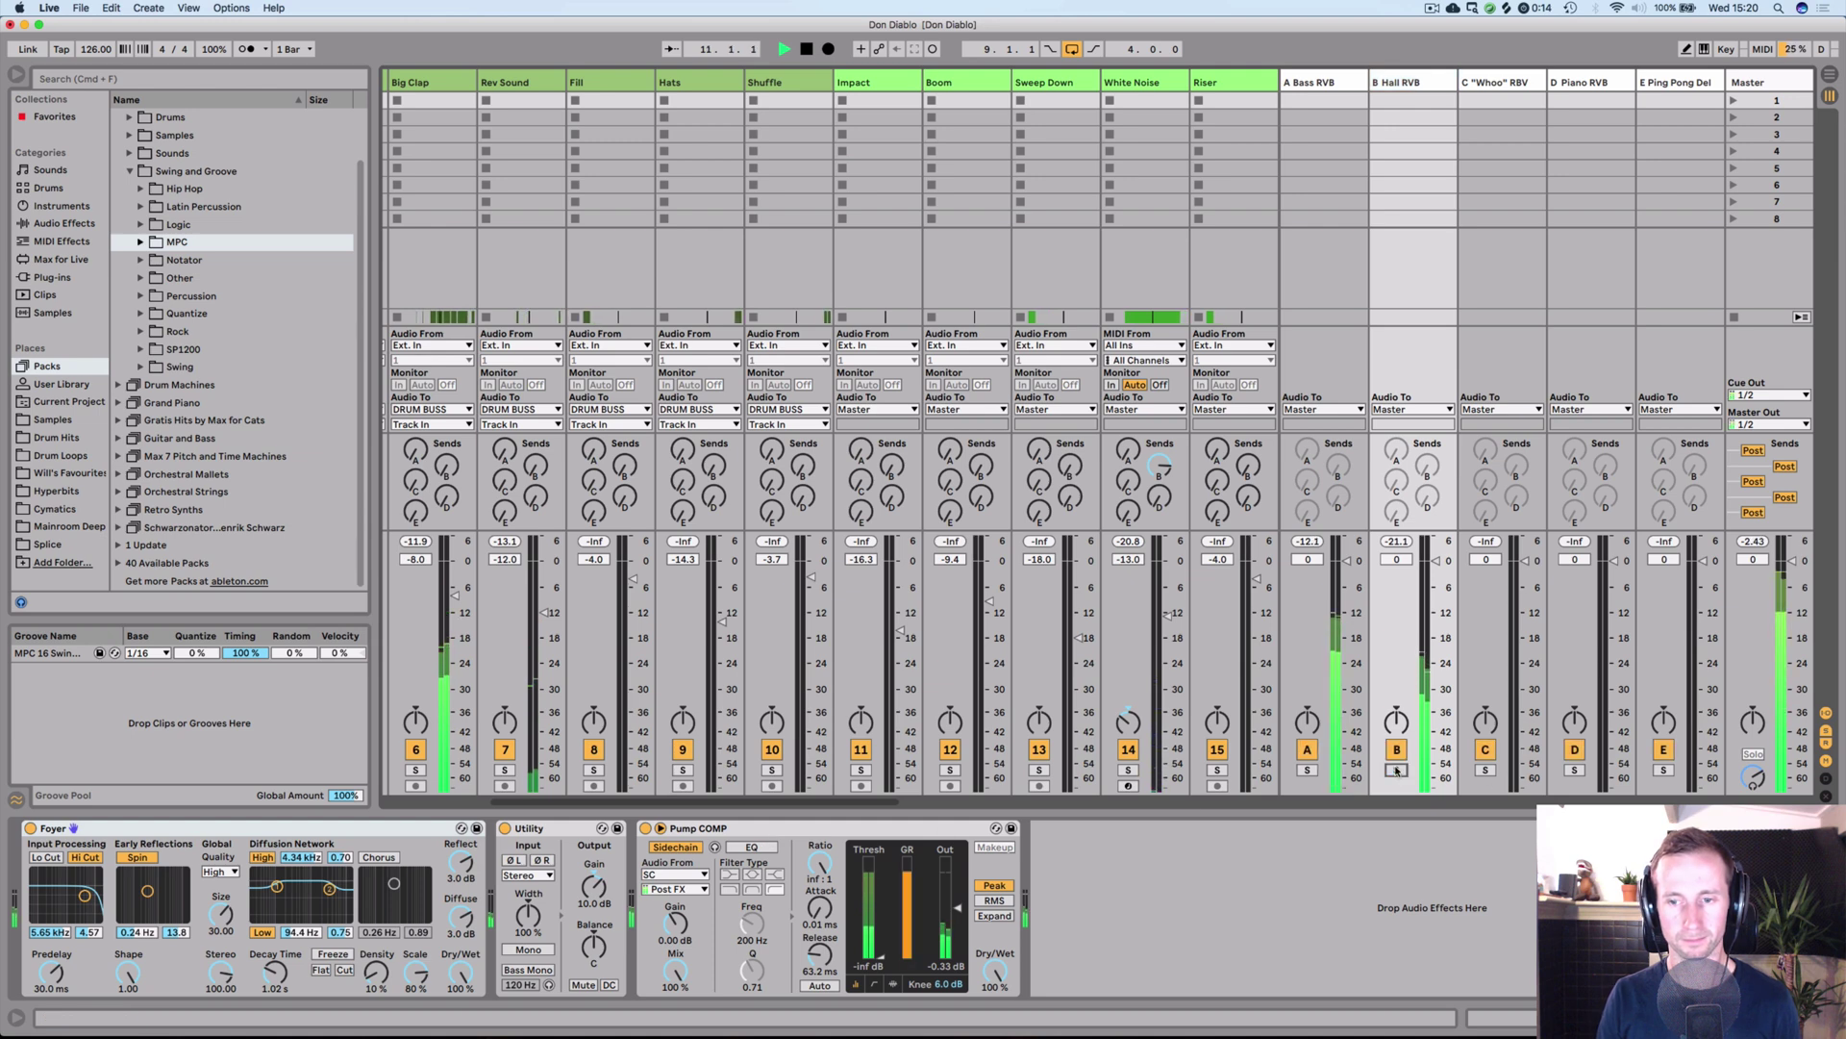
- Return to the Arrangement View and collapse the PIANO group
key("Tab")
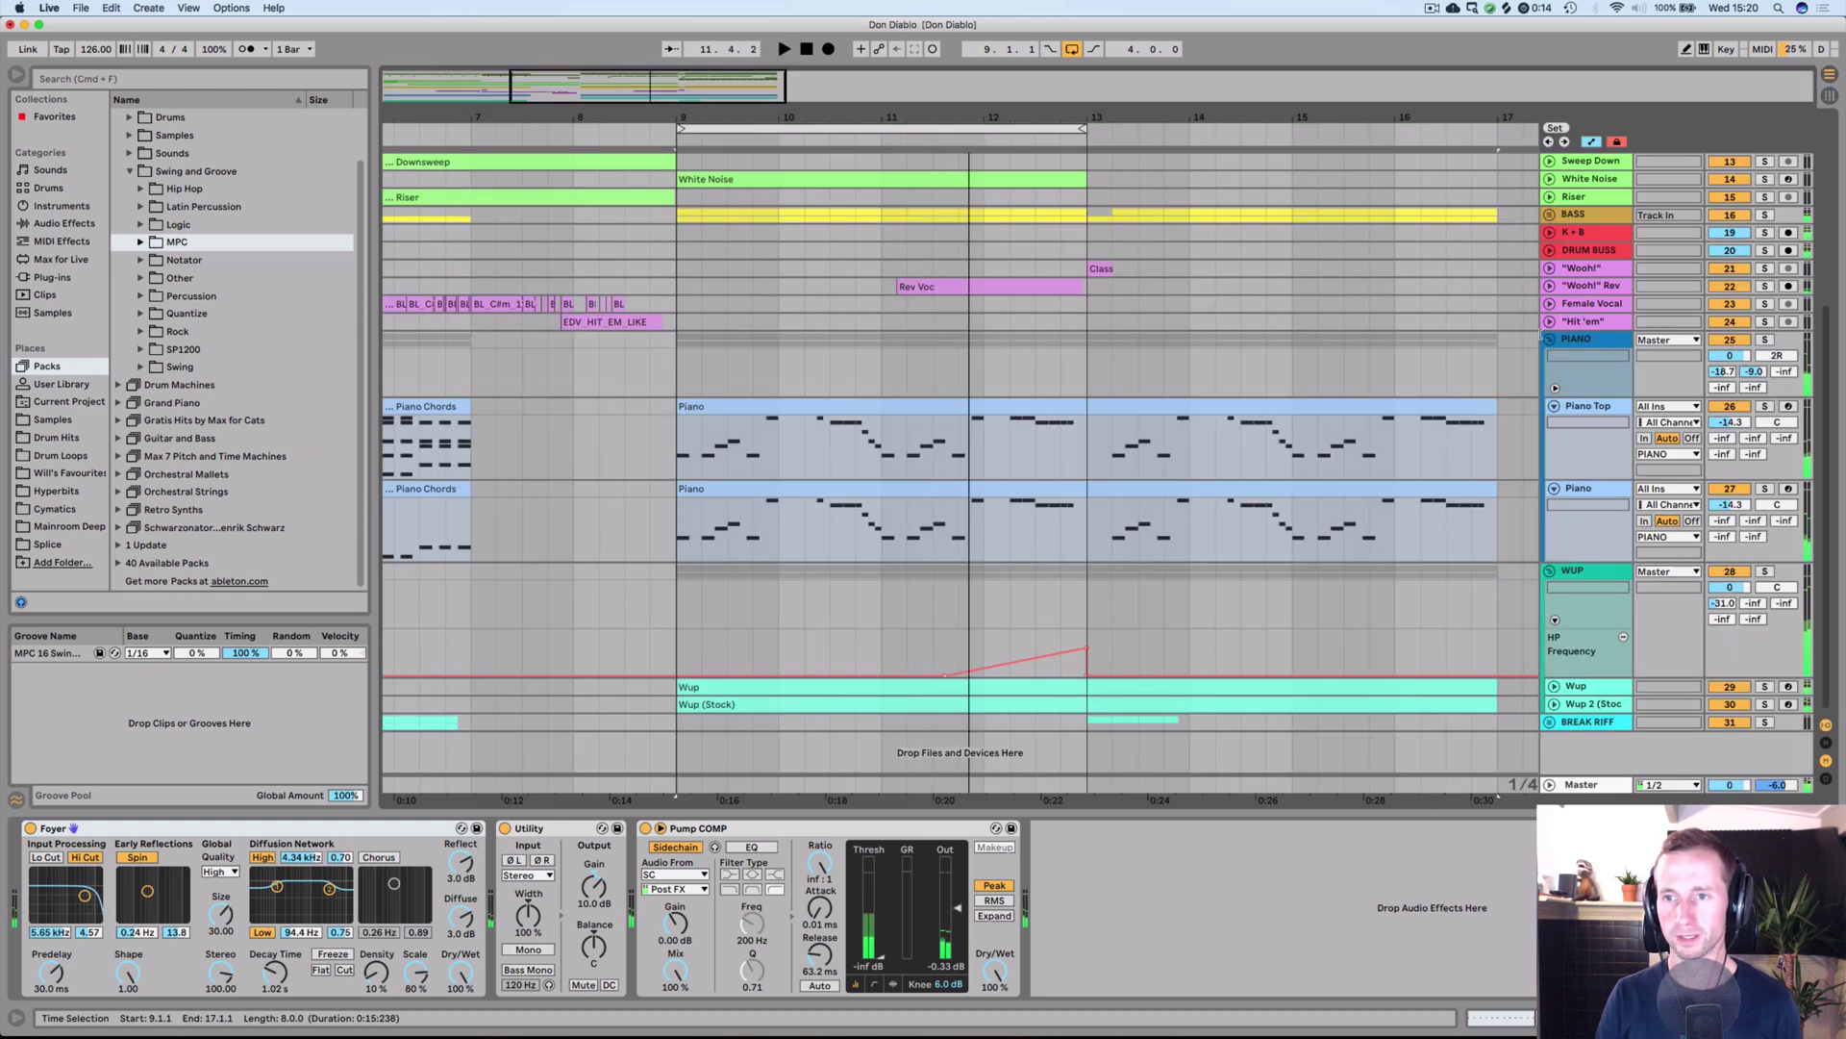
left_click(1546, 339)
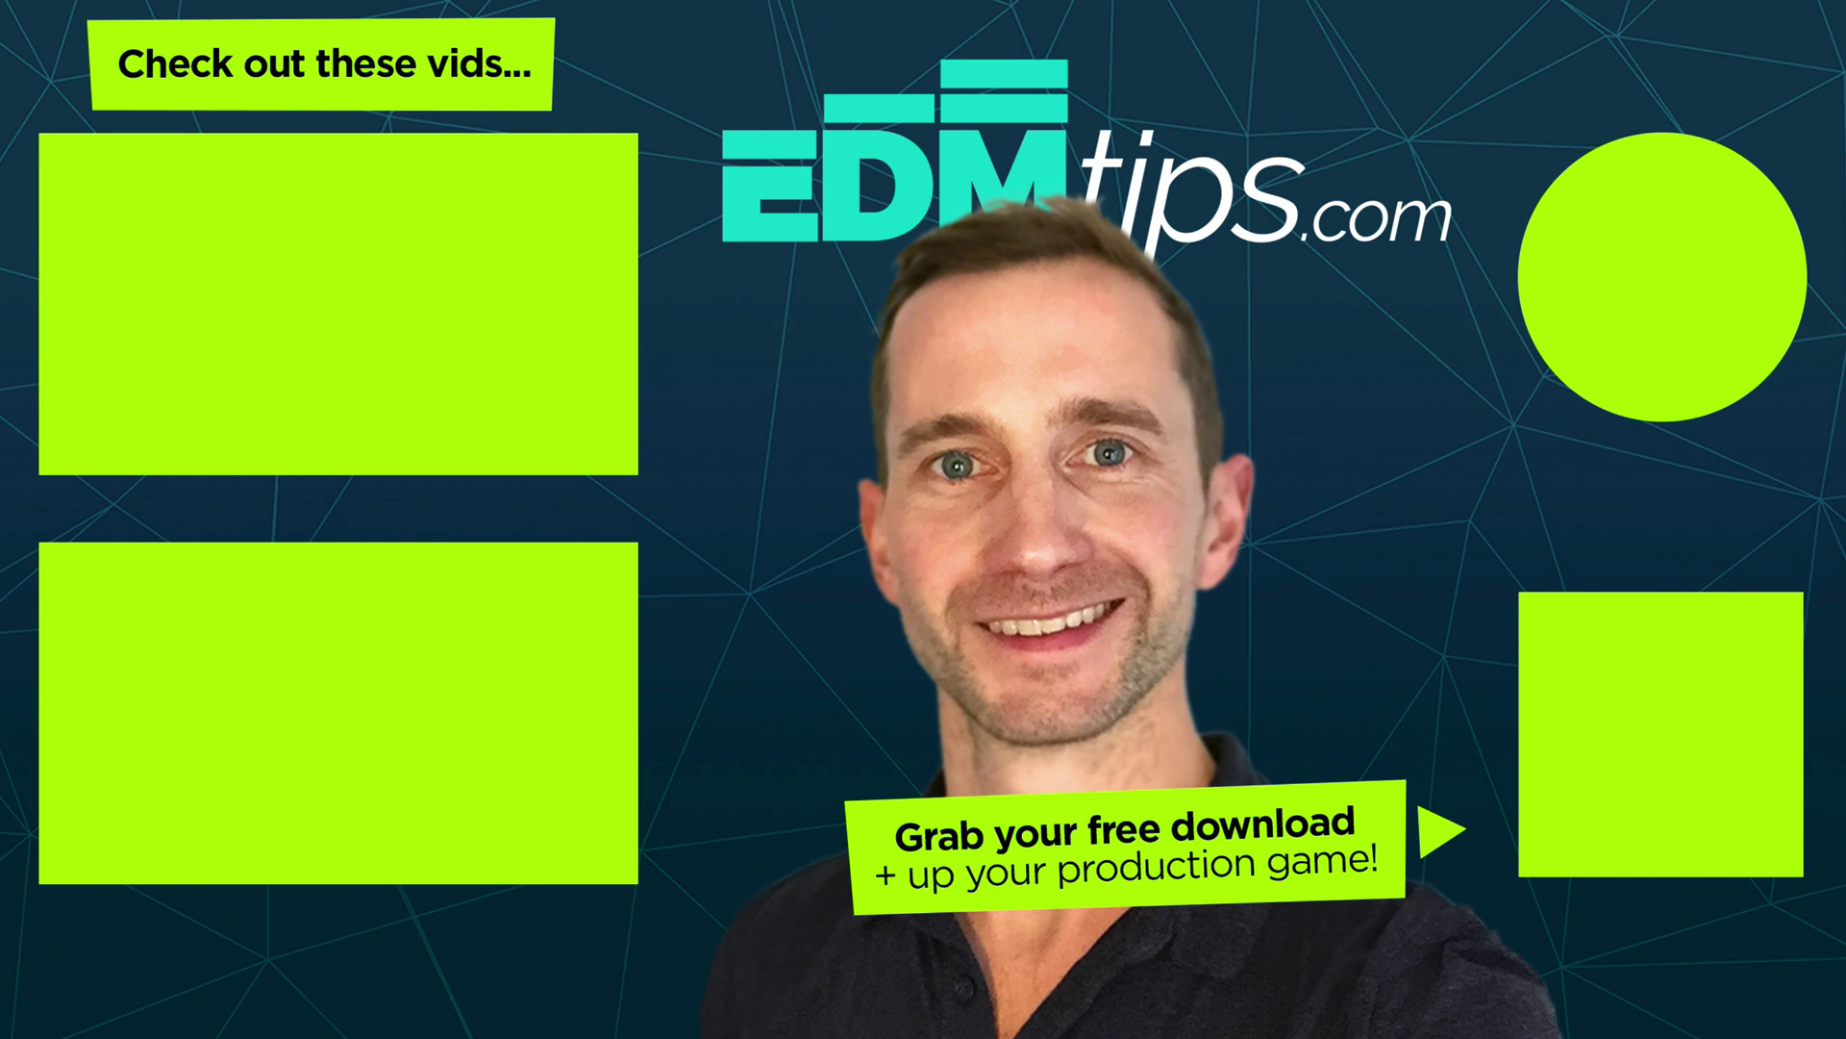